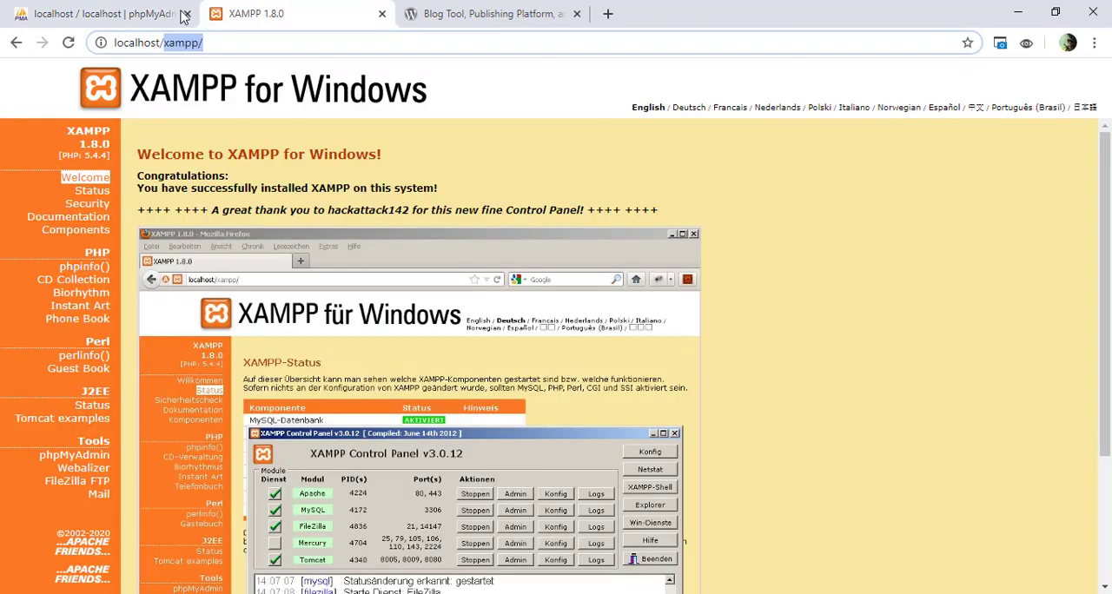
Step: Copy wordpress-4.9.zip from the BAHAN-toko-Online folder on the desktop
click(1017, 15)
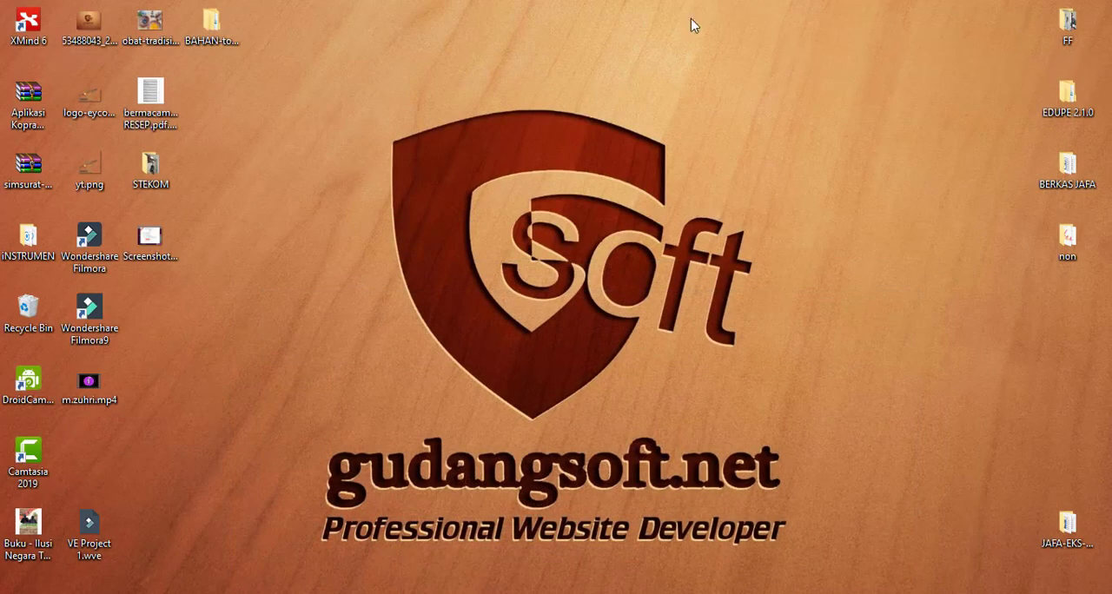
double_click(201, 27)
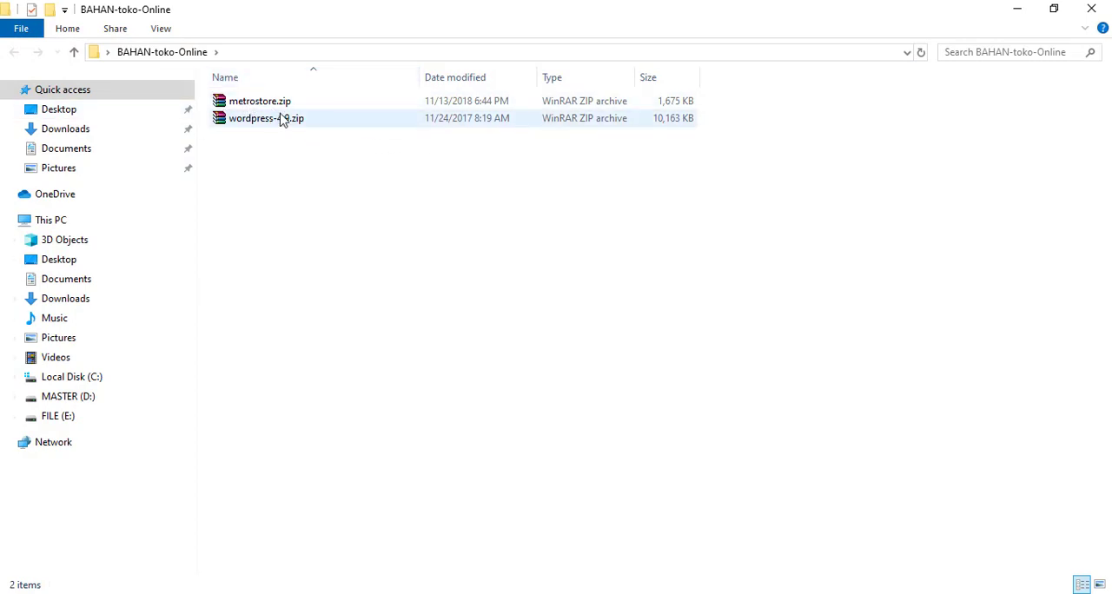
click(257, 121)
right_click(258, 122)
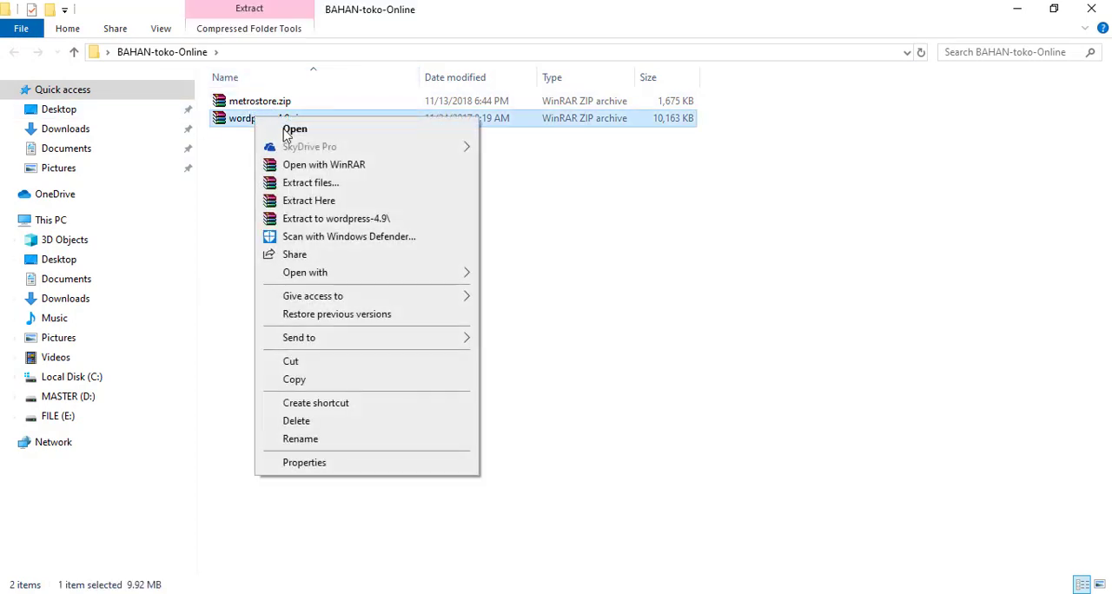
click(312, 381)
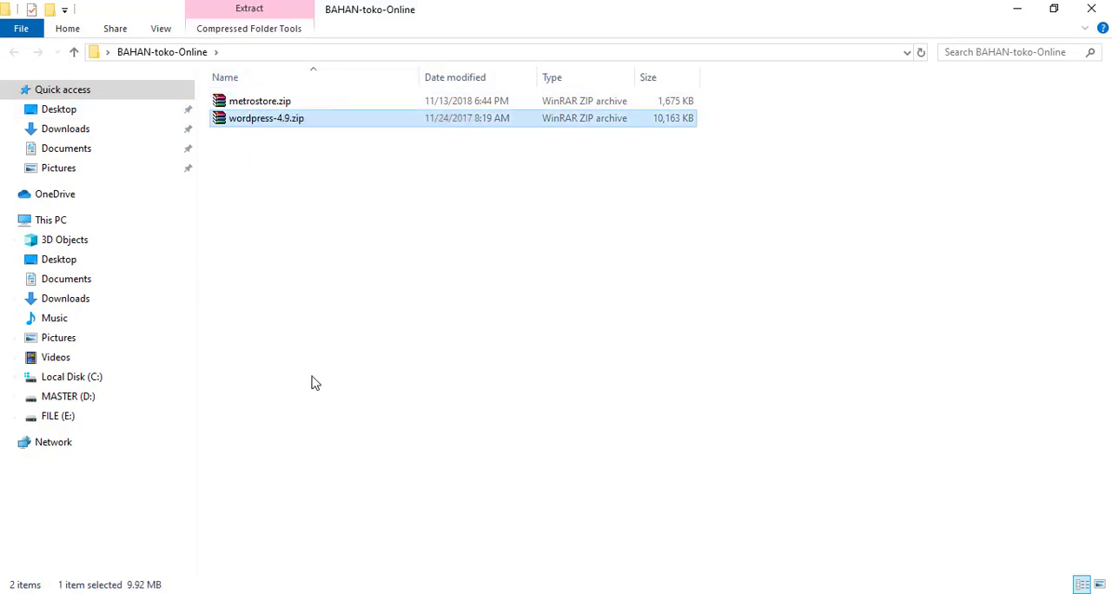
Step: Paste wordpress-4.9.zip into the xampp\htdocs folder on drive C and extract it there
click(103, 381)
double_click(244, 254)
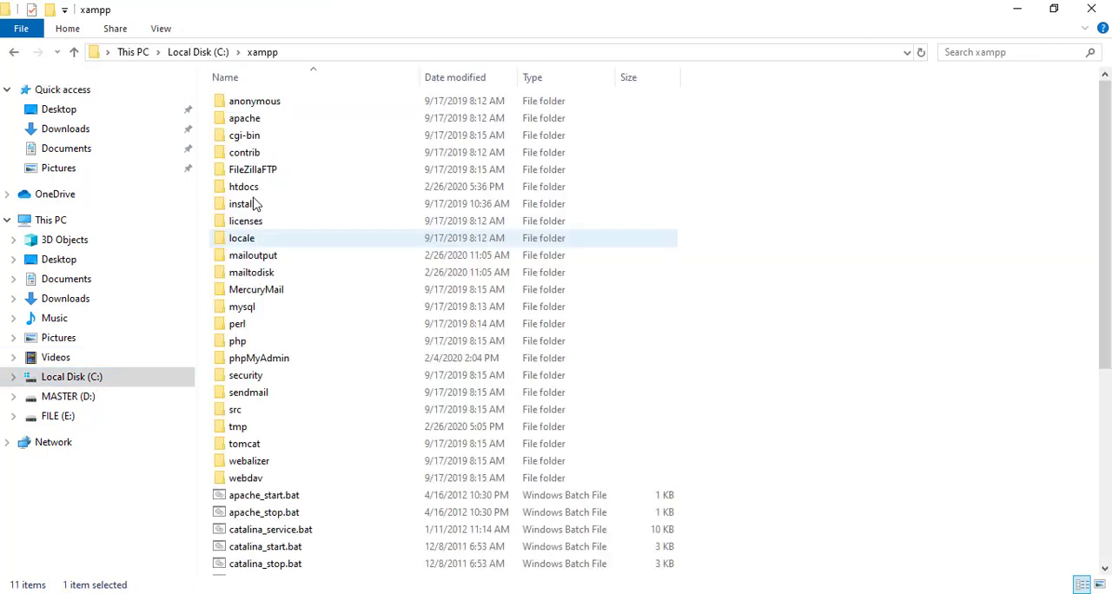
double_click(249, 186)
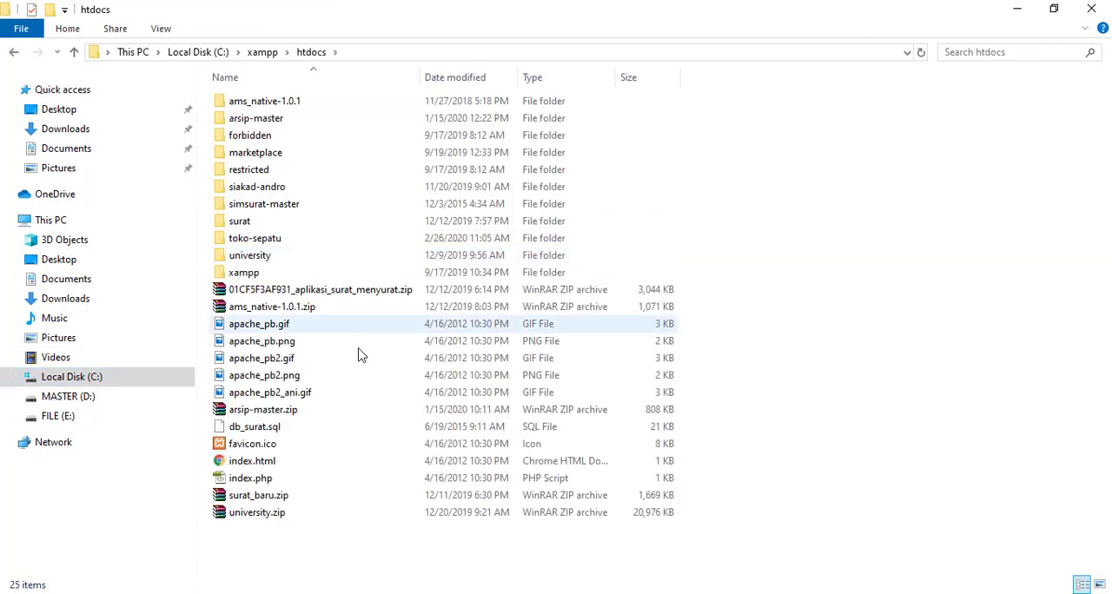
right_click(271, 562)
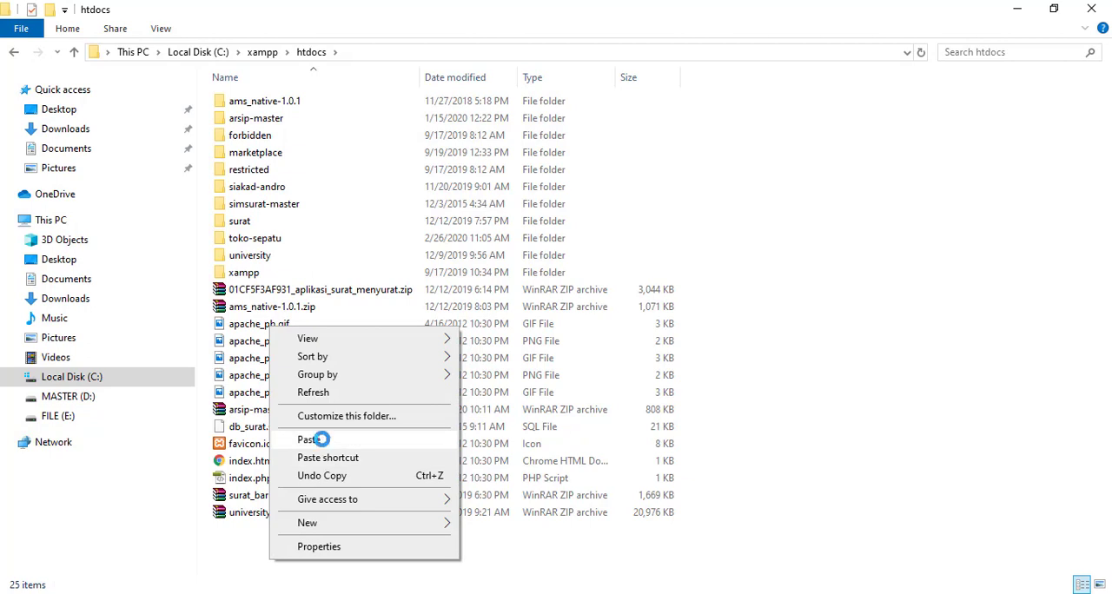
click(312, 440)
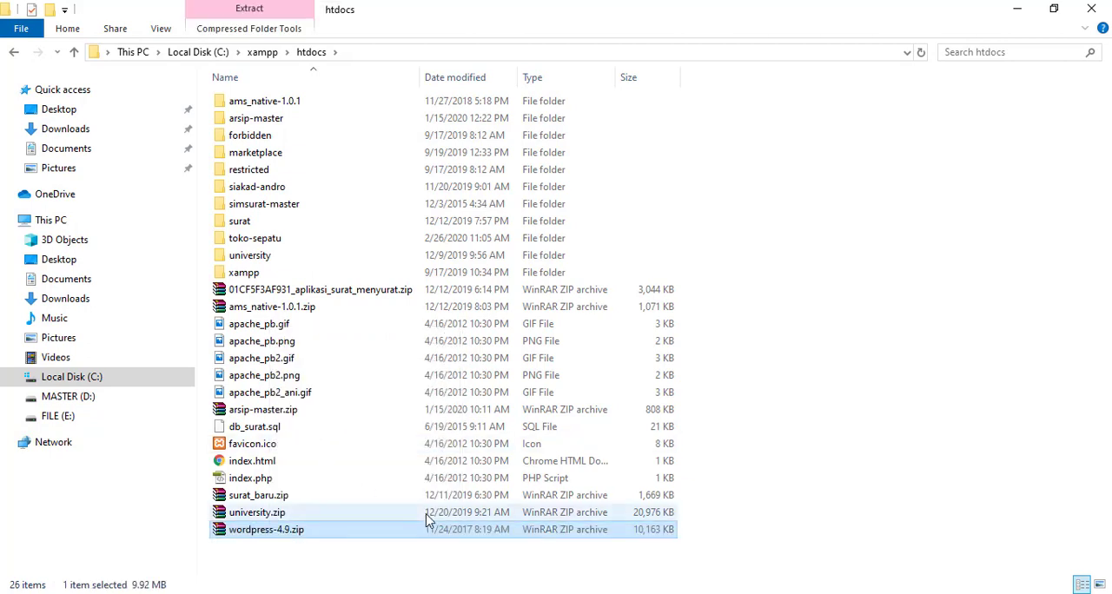
right_click(267, 536)
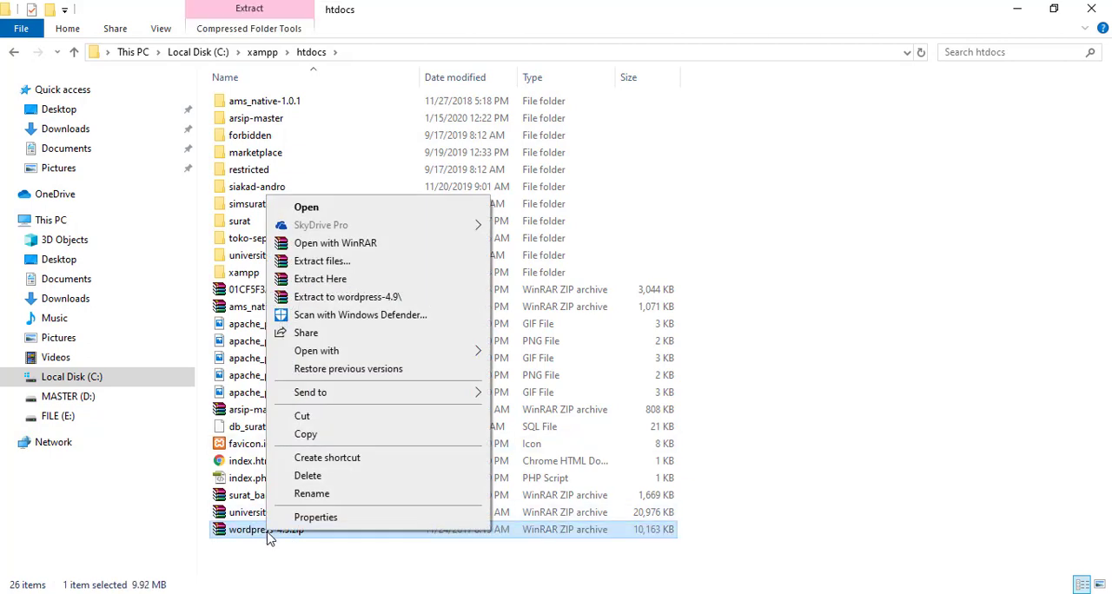
click(344, 280)
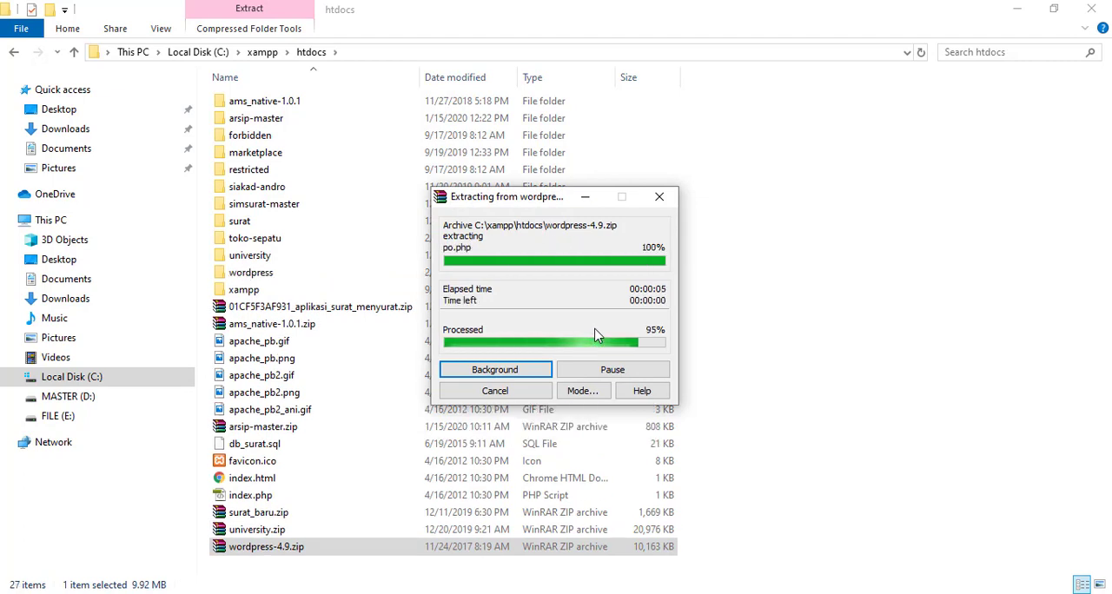
Step: Rename the extracted wordpress folder in htdocs as toko-hijab
click(256, 276)
right_click(258, 278)
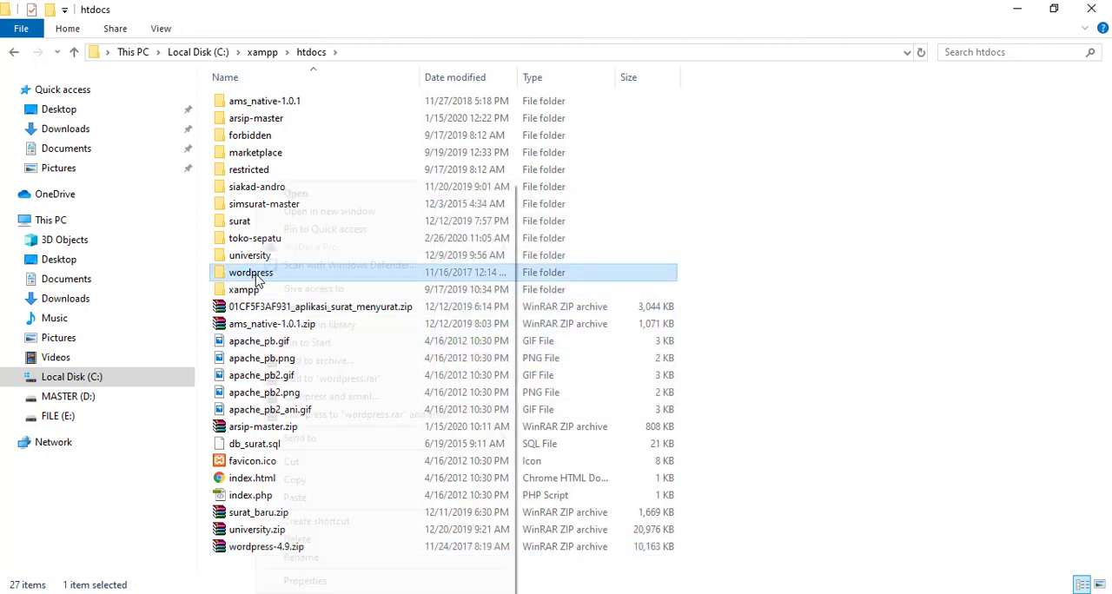
click(300, 557)
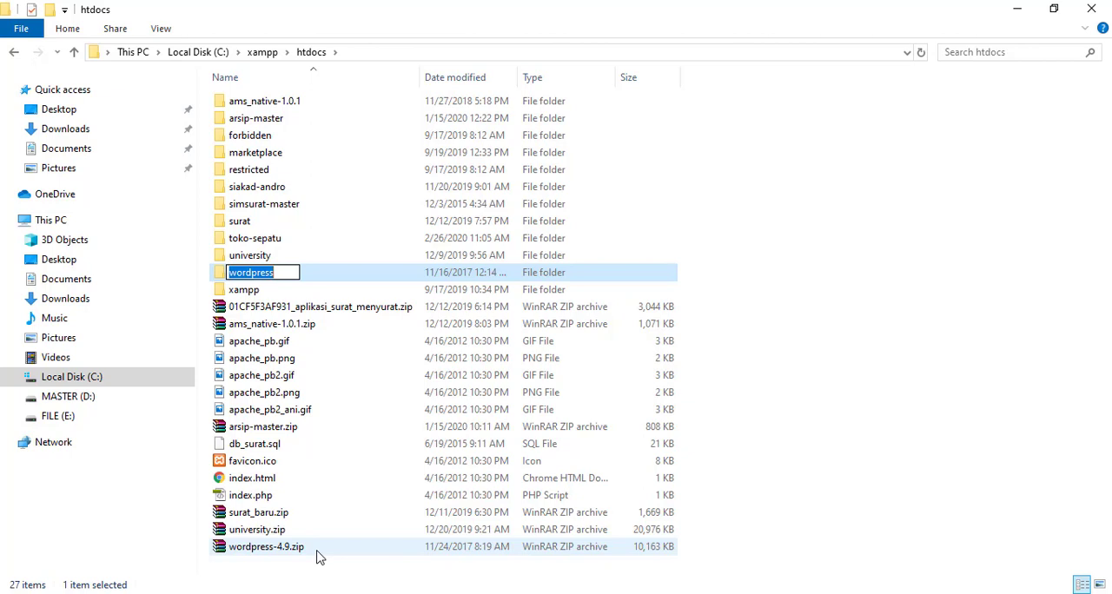
text(to)
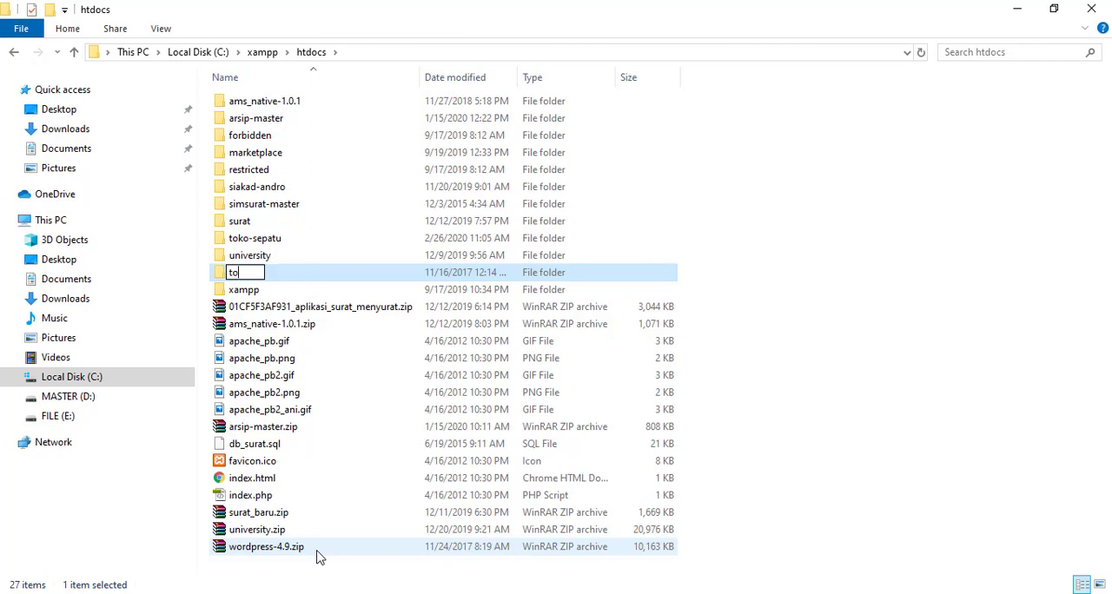
text(ko-hijan)
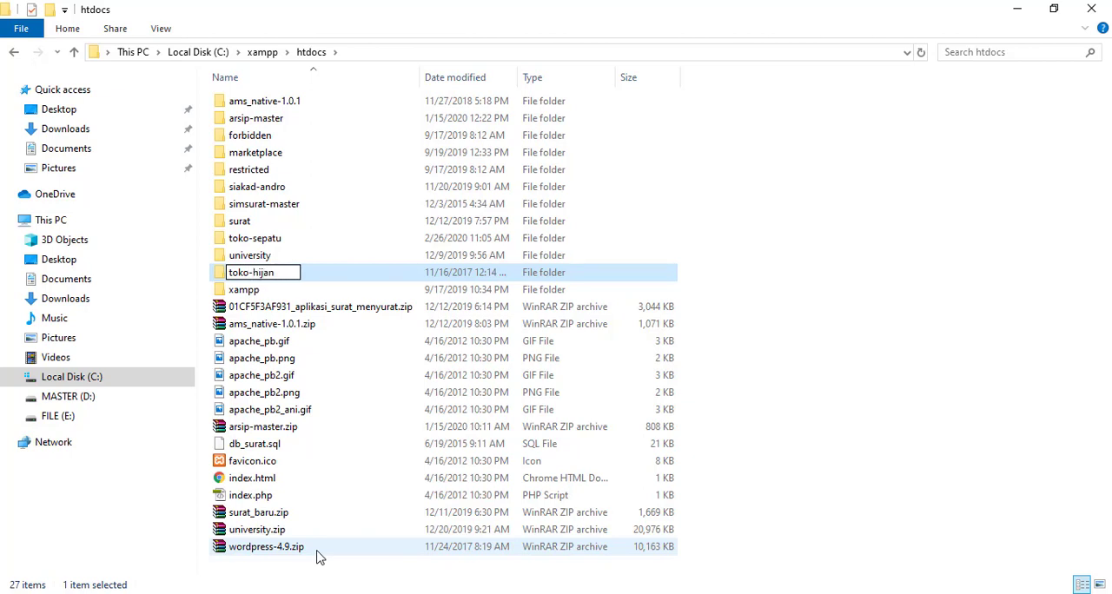
key(BackSpace)
text(b)
key(Return)
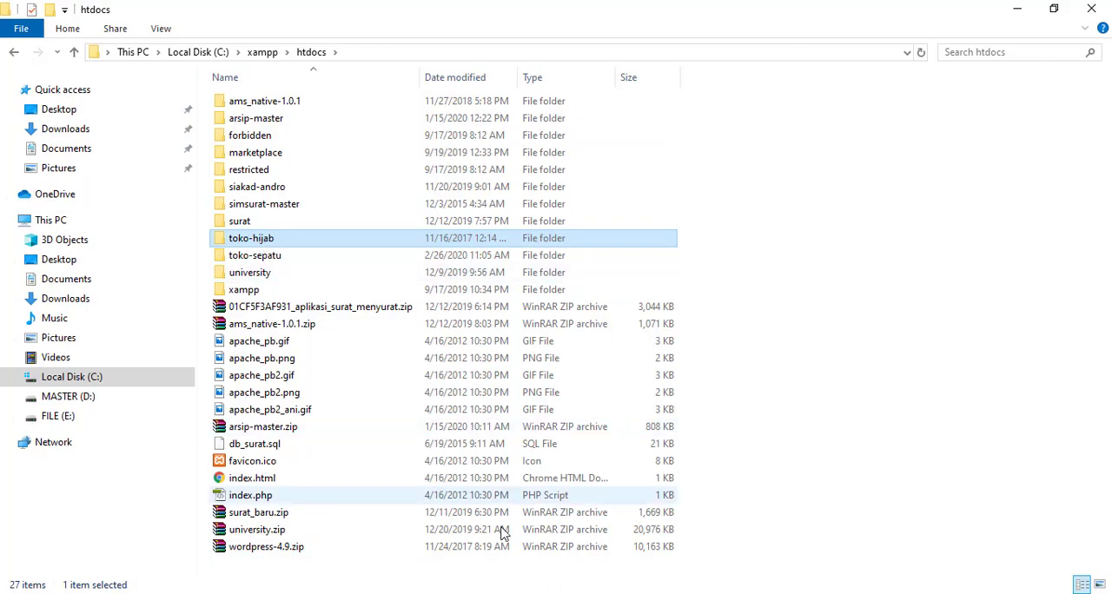
Step: Switch to Chrome and load localhost/toko-hijab in a new browser tab
click(511, 593)
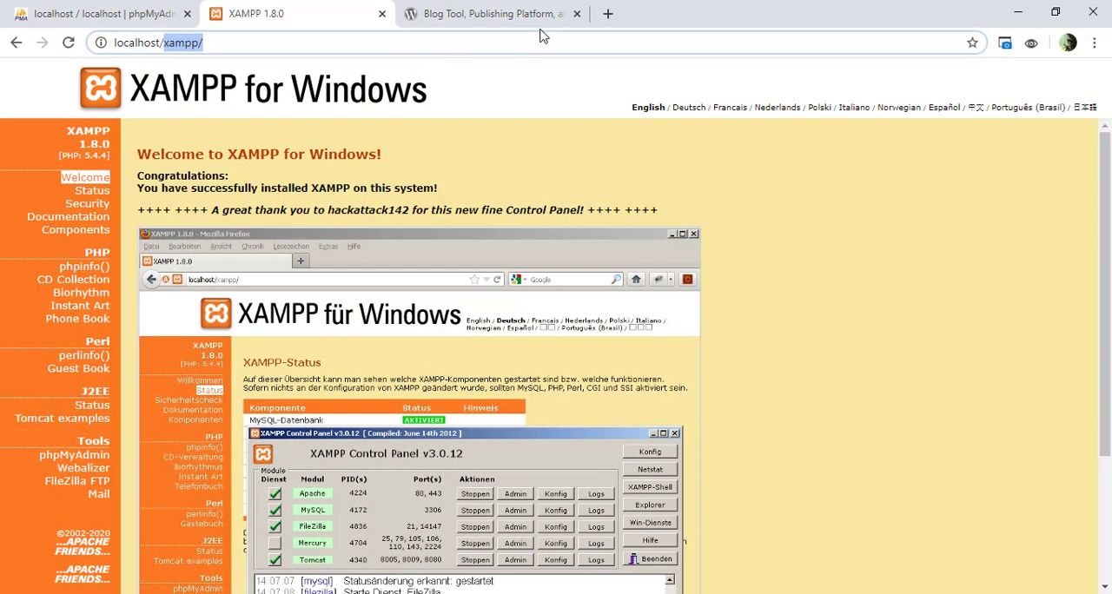
click(516, 13)
click(605, 15)
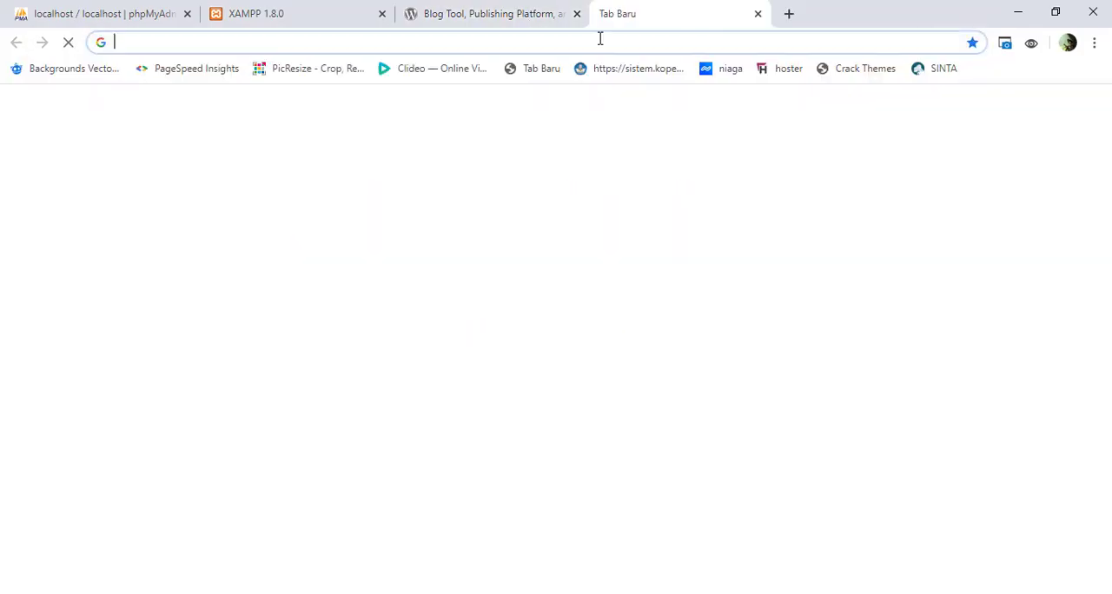
text(lo)
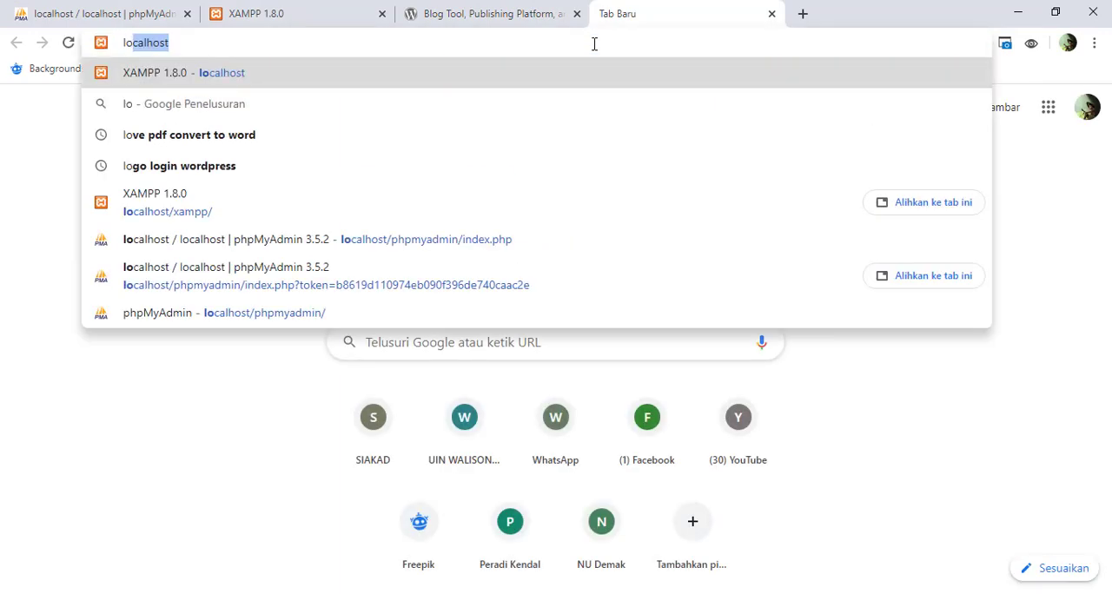
text(calhost/)
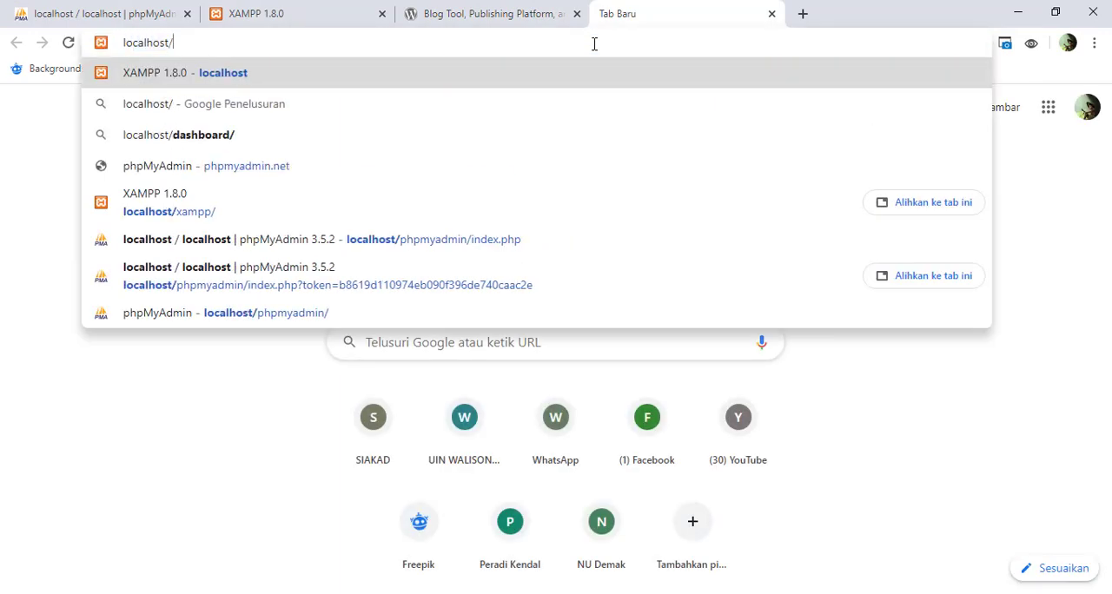
text(to)
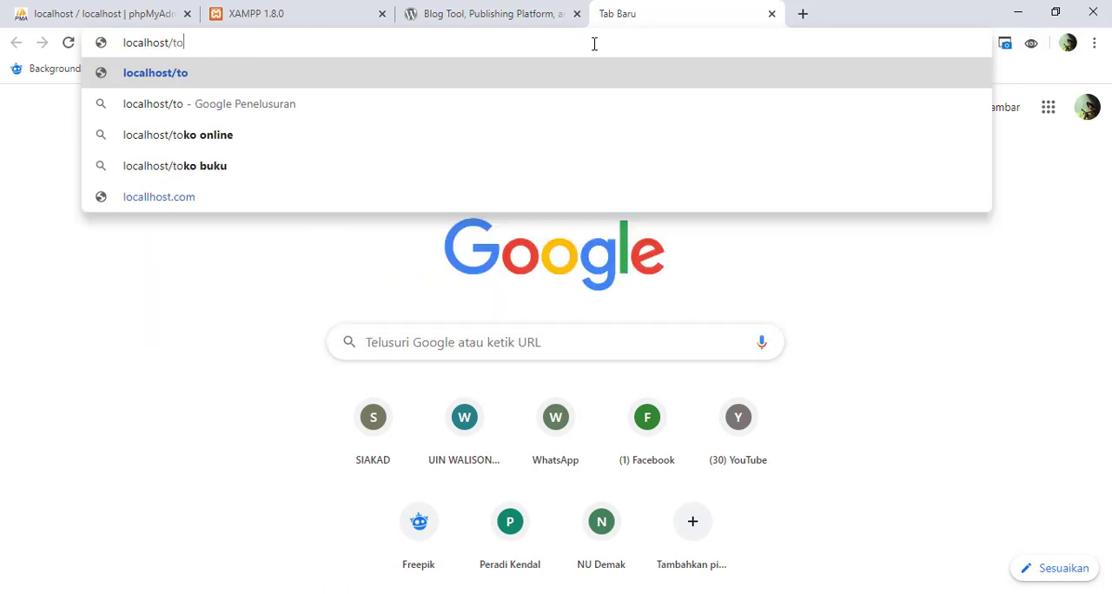
text(ko-hijab)
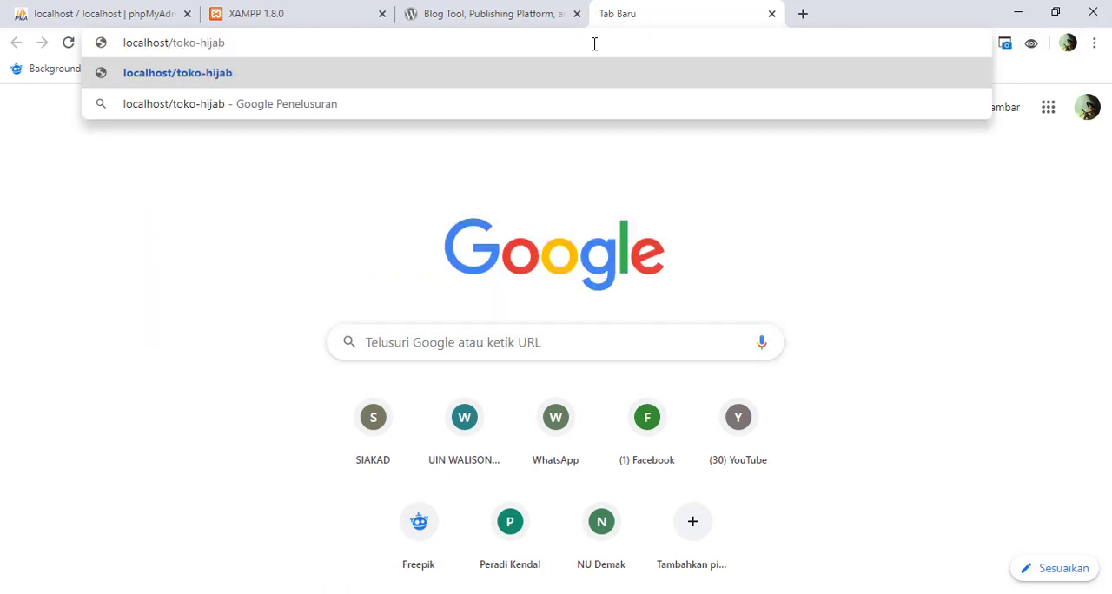
key(Return)
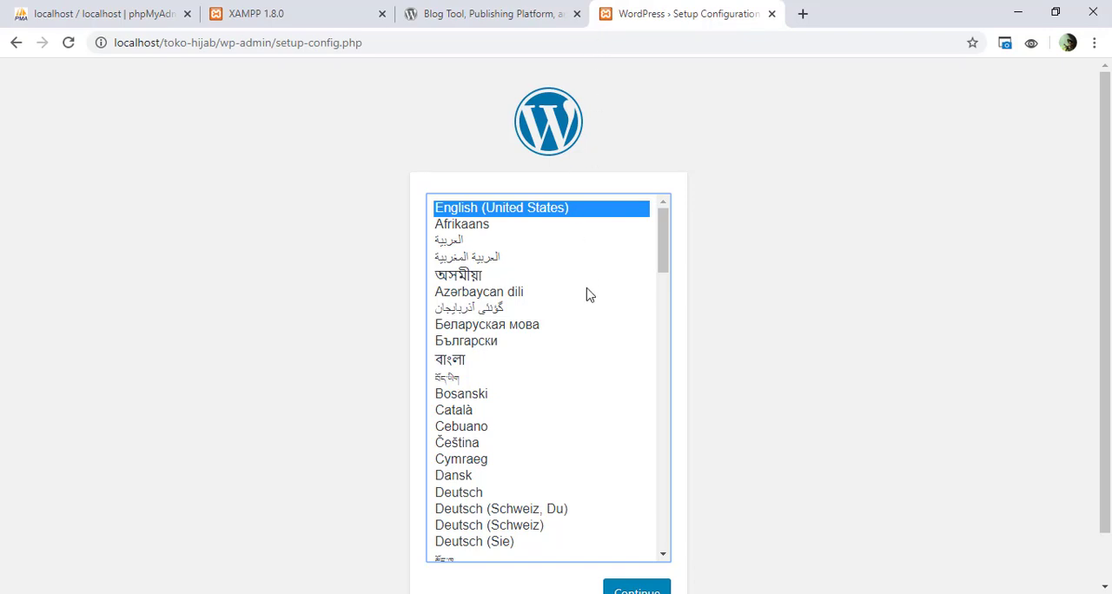
Step: Choose Bahasa Indonesia as the WordPress installation language and continue to the database information page
scroll(588, 294, down, 3)
scroll(587, 295, up, 3)
key(i)
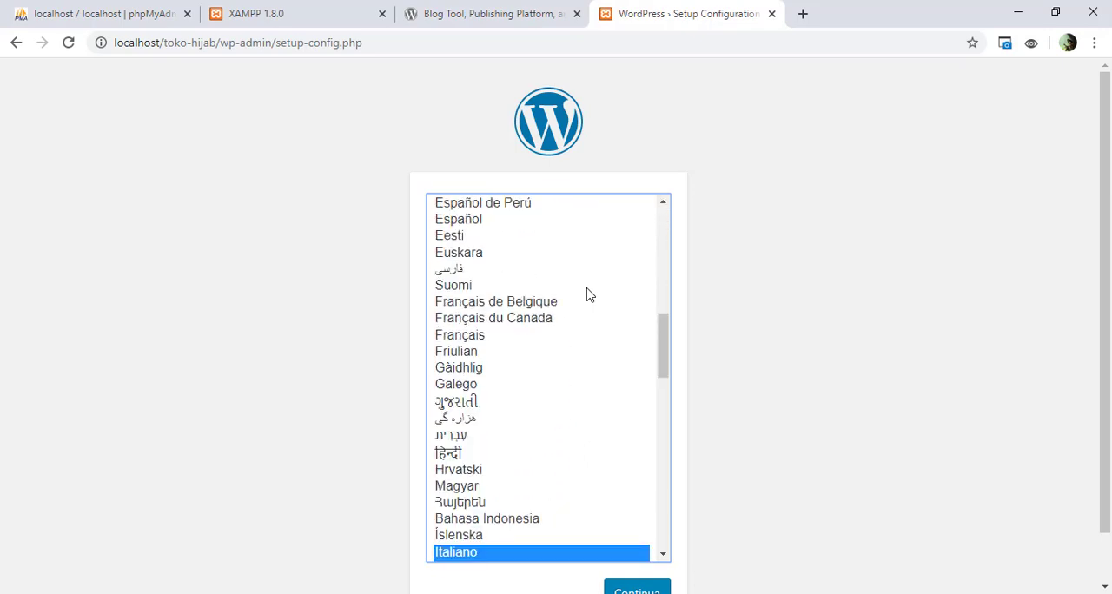
click(516, 522)
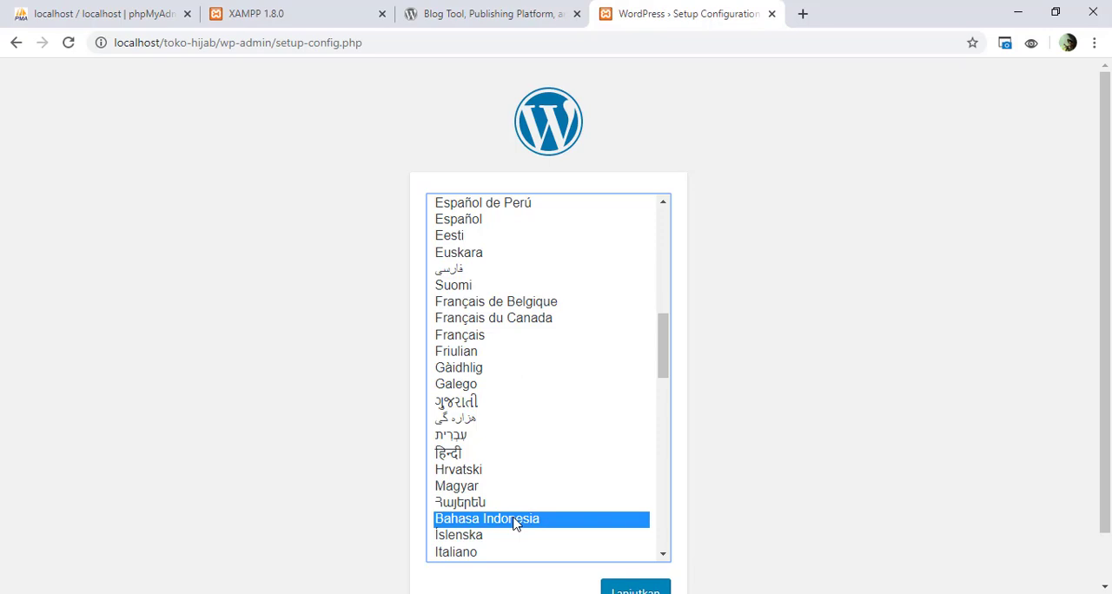
scroll(762, 462, down, 1)
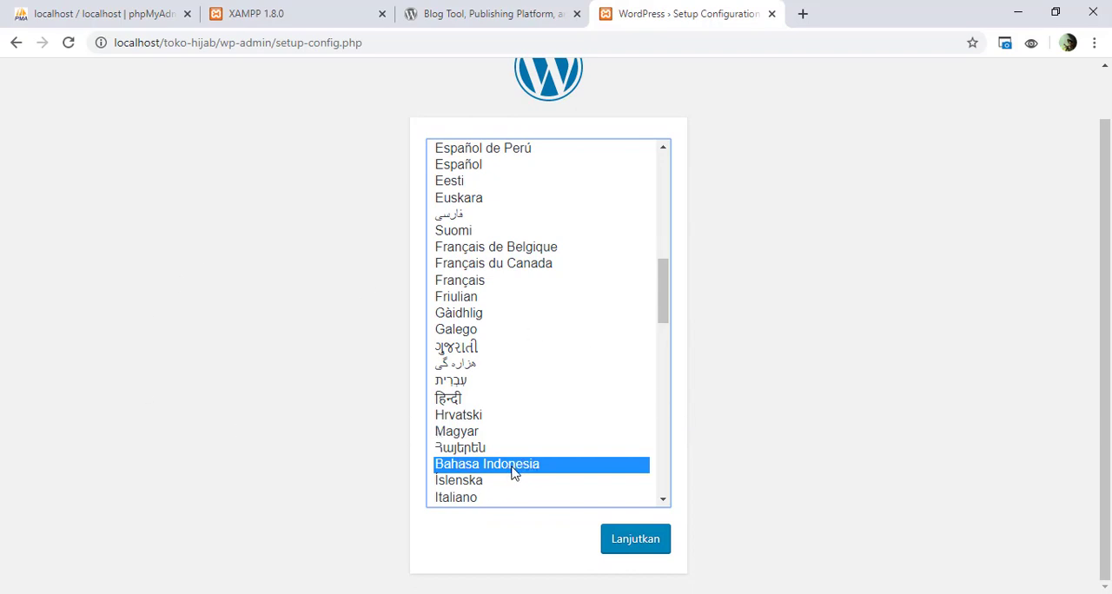
click(631, 541)
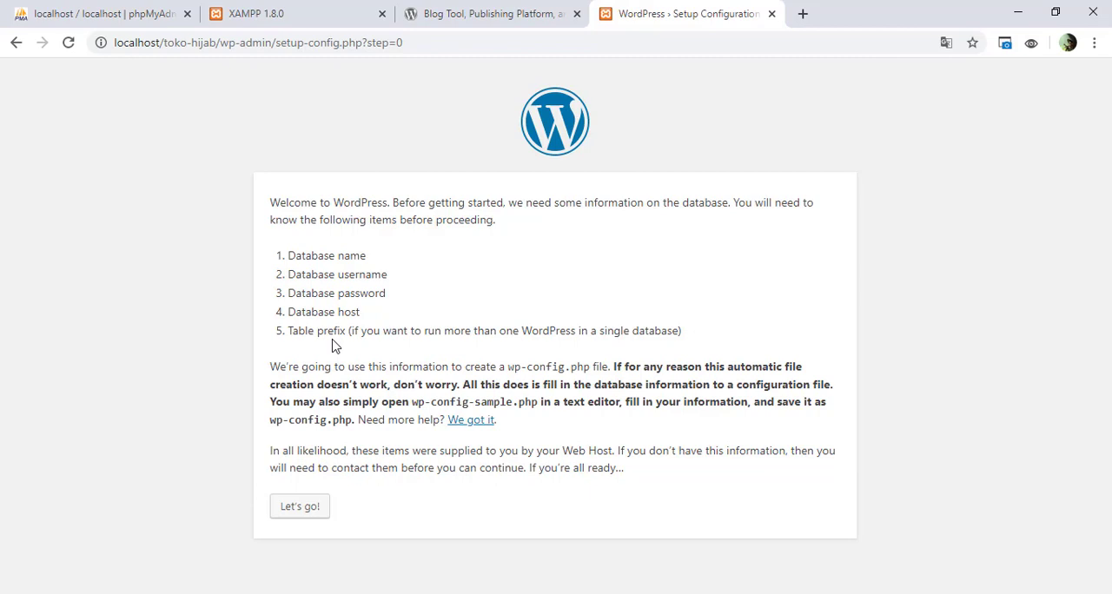
Step: Check the database name requirement in the WordPress setup and open the database management page in phpMyAdmin
mouse_move(284, 258)
mouse_down()
mouse_move(374, 277)
mouse_move(373, 261)
mouse_move(272, 263)
mouse_up()
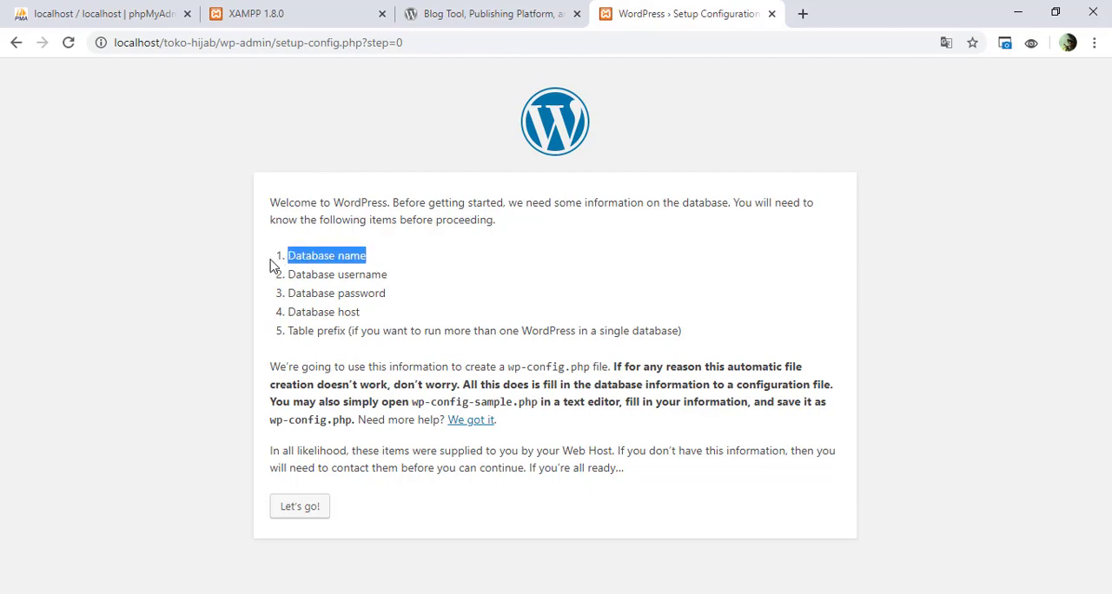
click(168, 23)
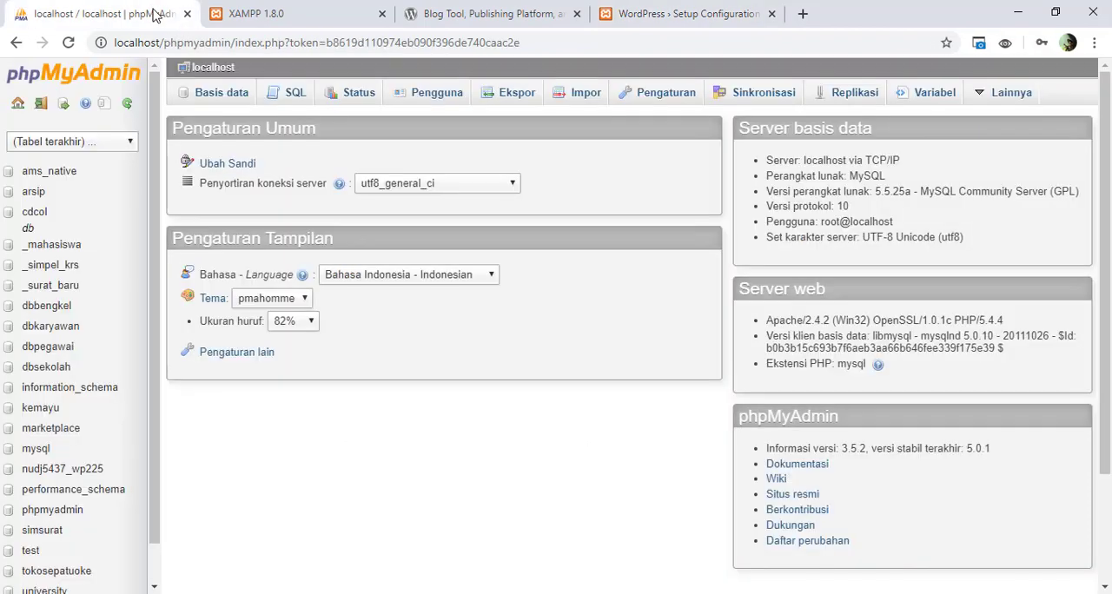
click(223, 19)
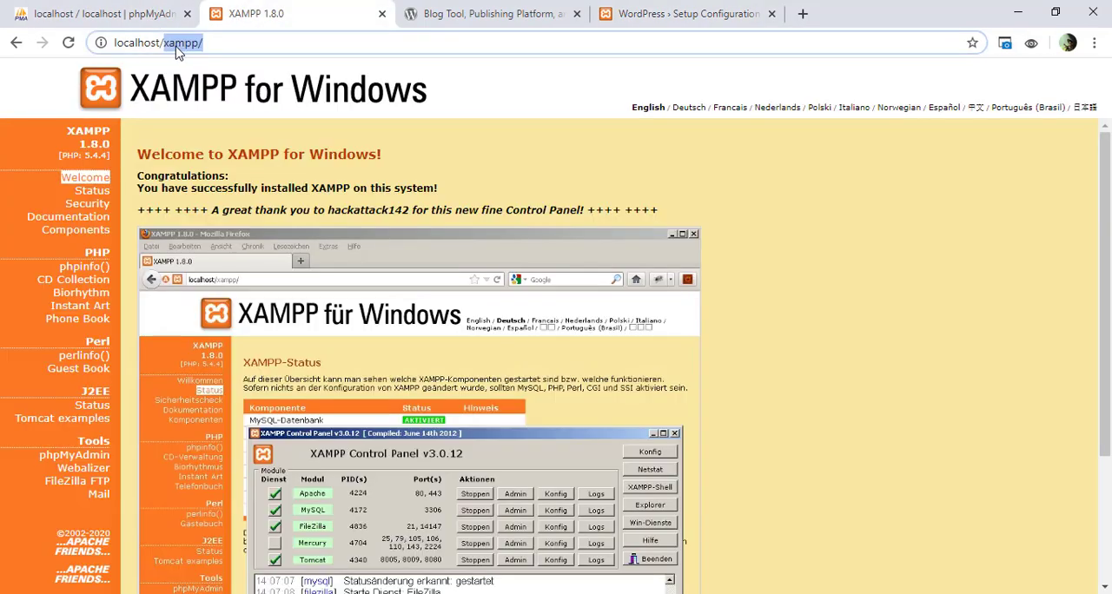
click(85, 460)
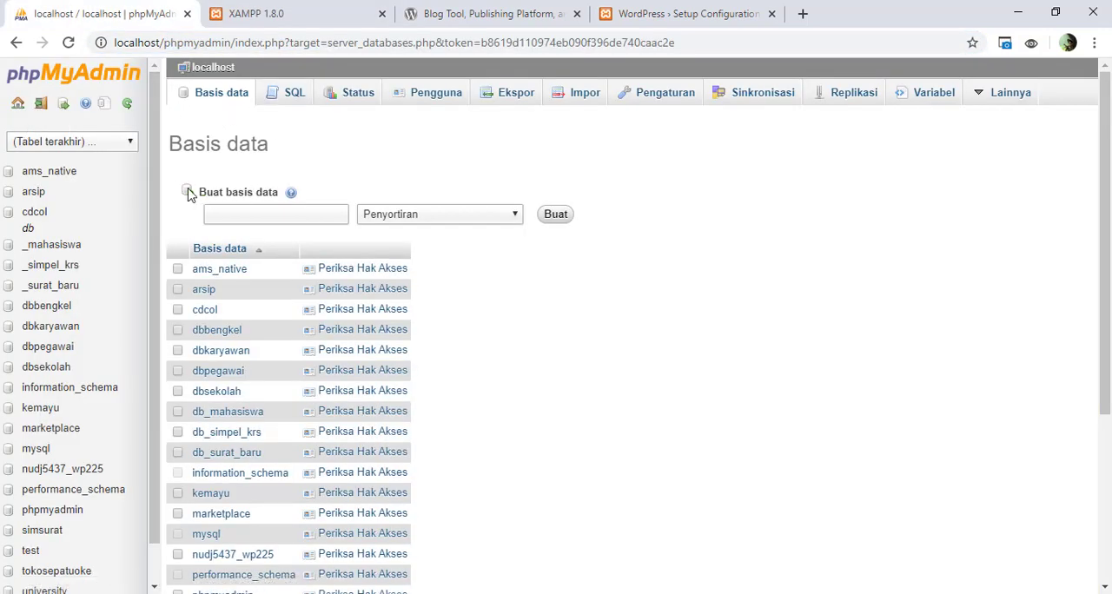
Step: Create a new database named tokohijaboke in phpMyAdmin
click(235, 214)
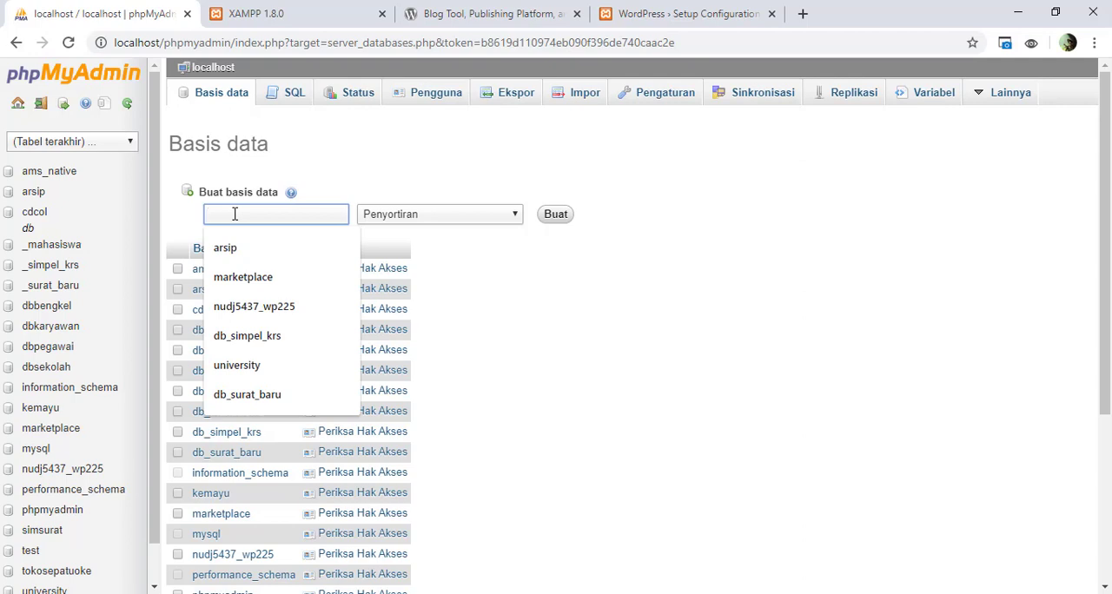
text(toko)
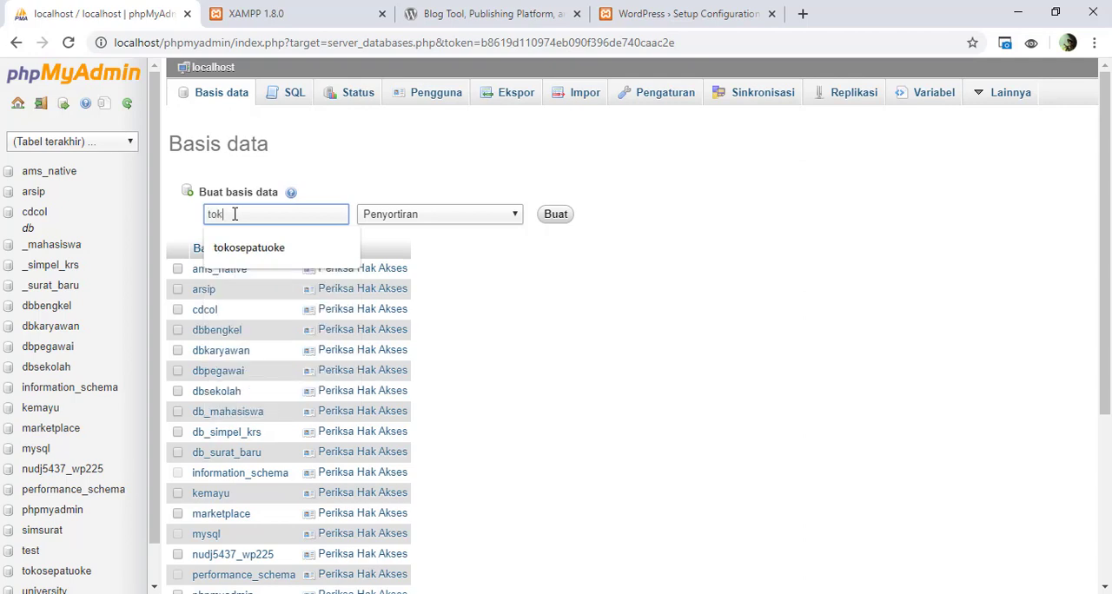
text(h)
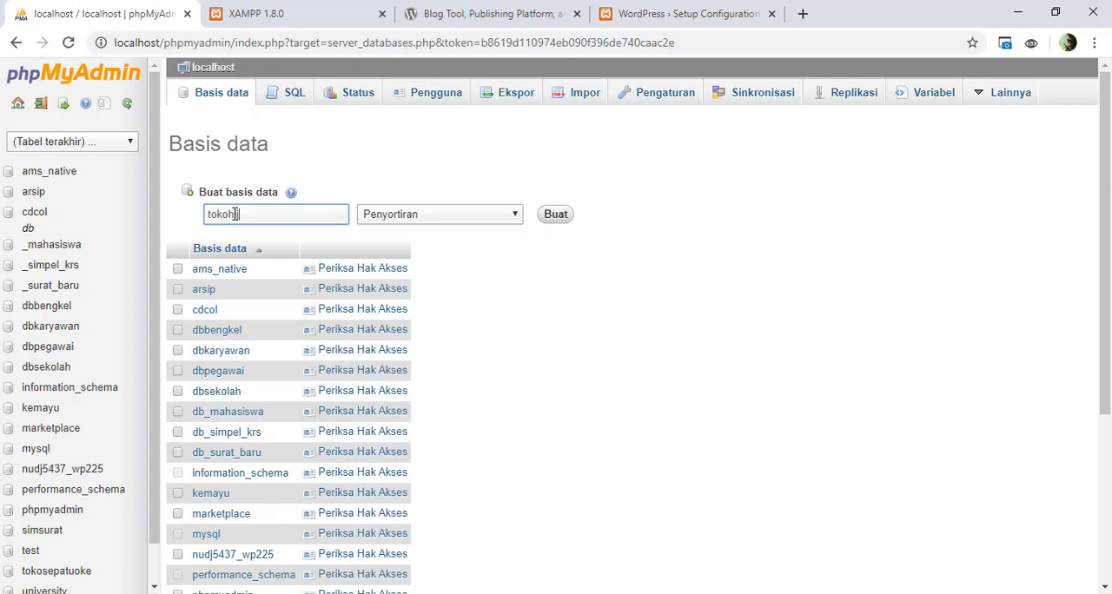
text(lab)
text(oke)
key(ctrl+a)
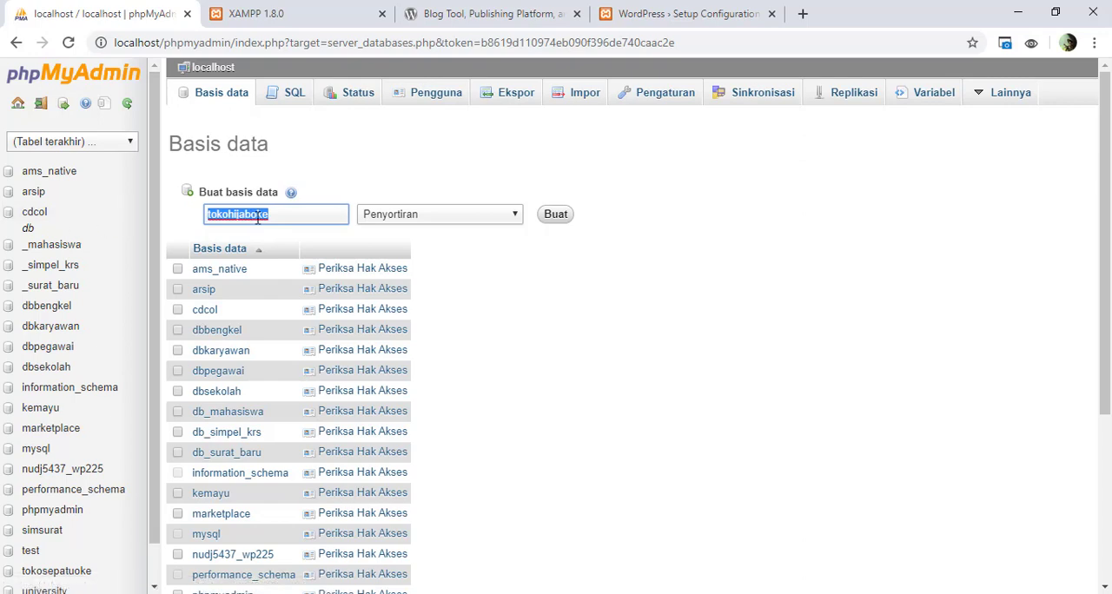
click(536, 281)
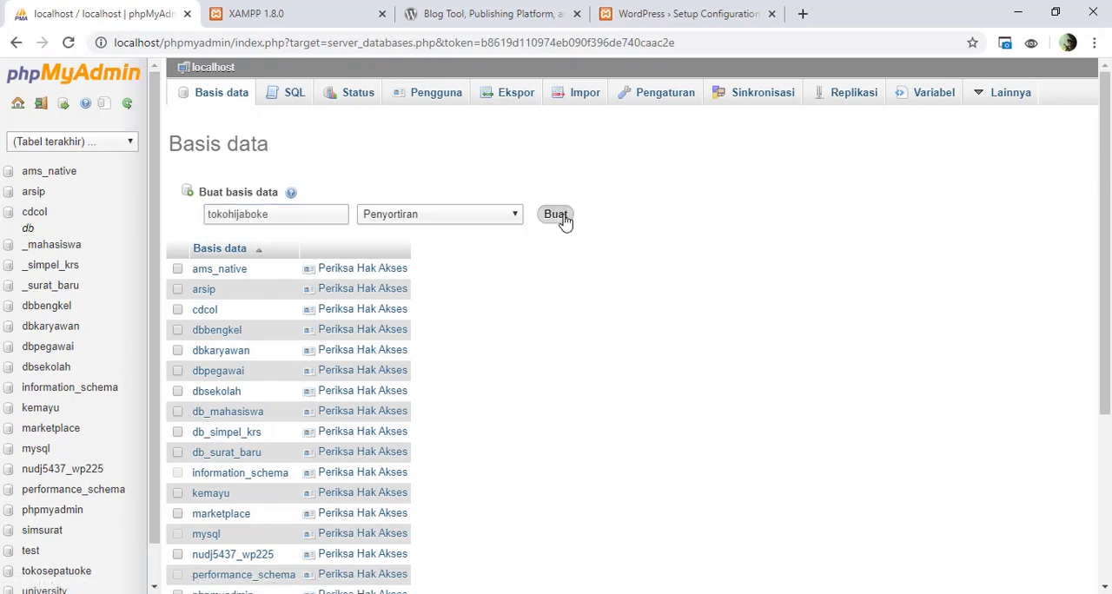
click(563, 219)
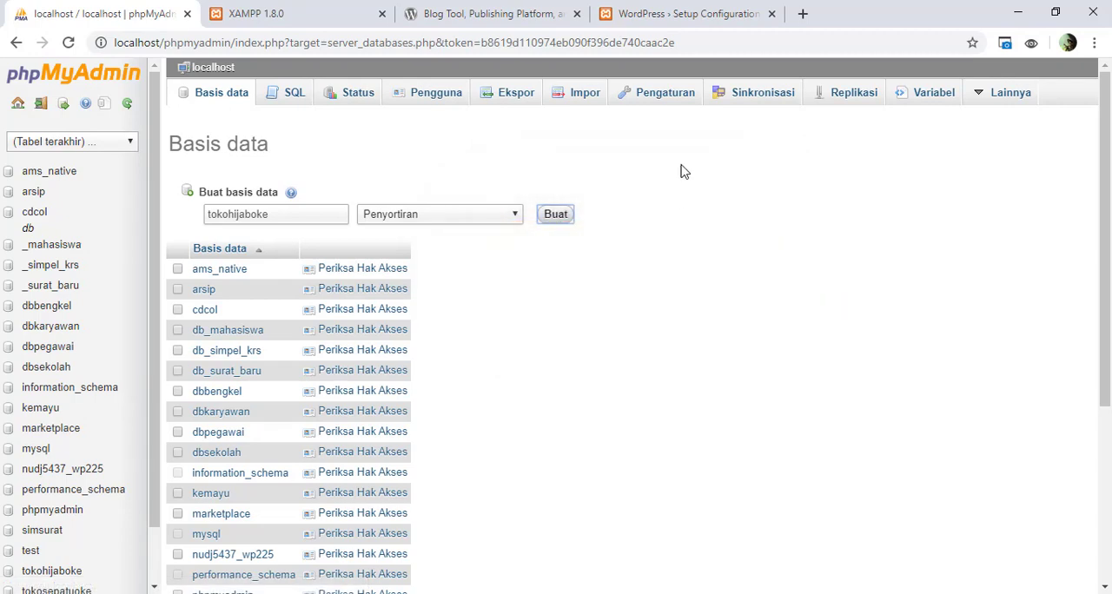
Step: Return to the WordPress setup page and continue to the database connection details form
click(683, 15)
click(173, 213)
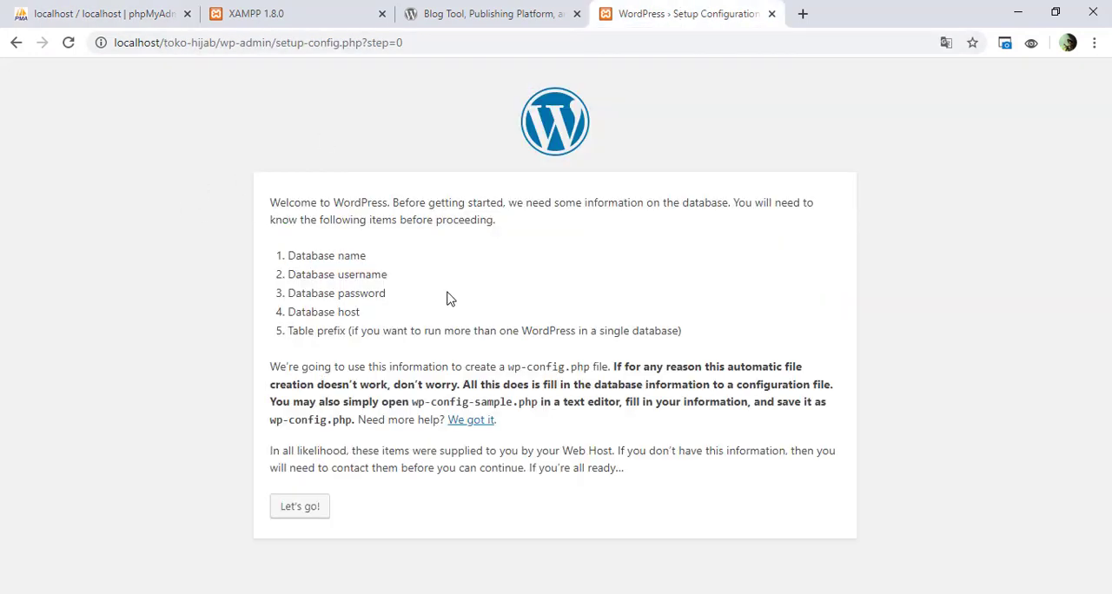
click(315, 513)
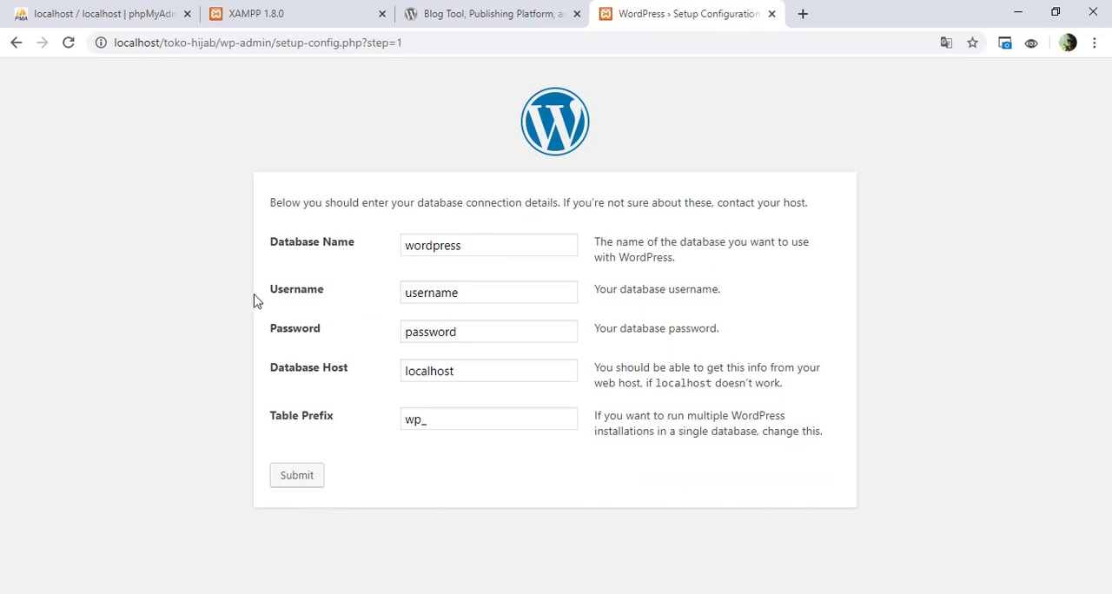
Step: Set the database name to tokohijaboke and the username to root, and leave the database password empty
double_click(483, 247)
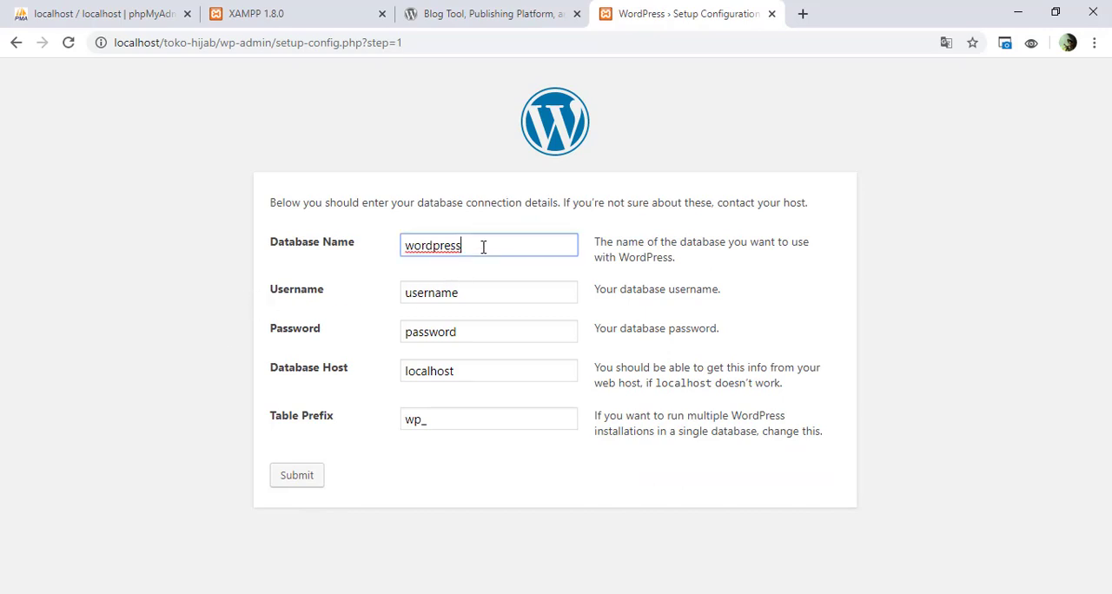
text(tokohijaboke)
double_click(486, 290)
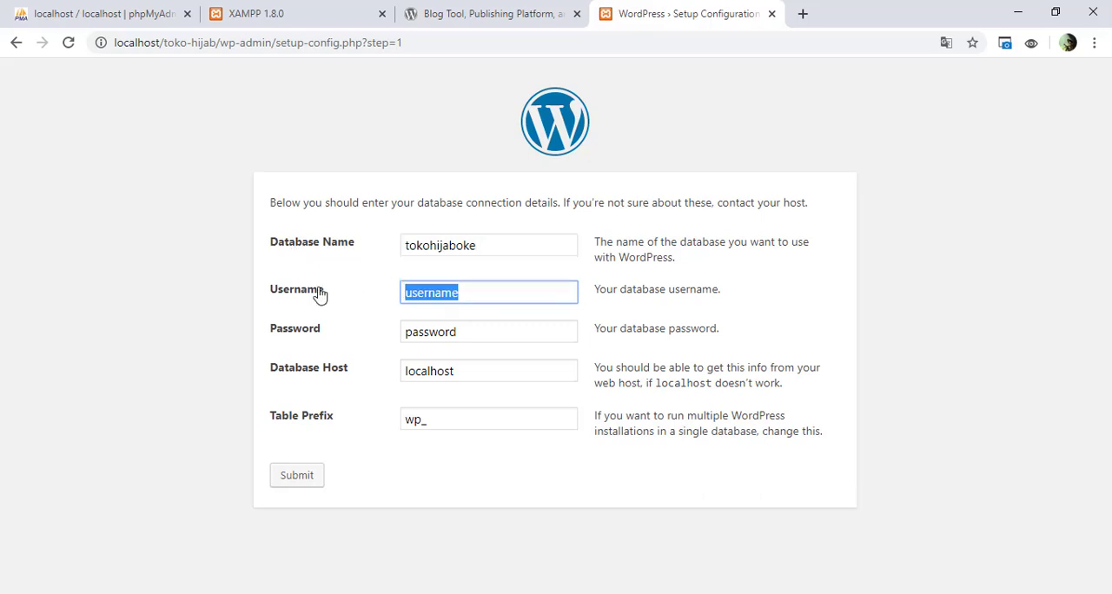
text(root)
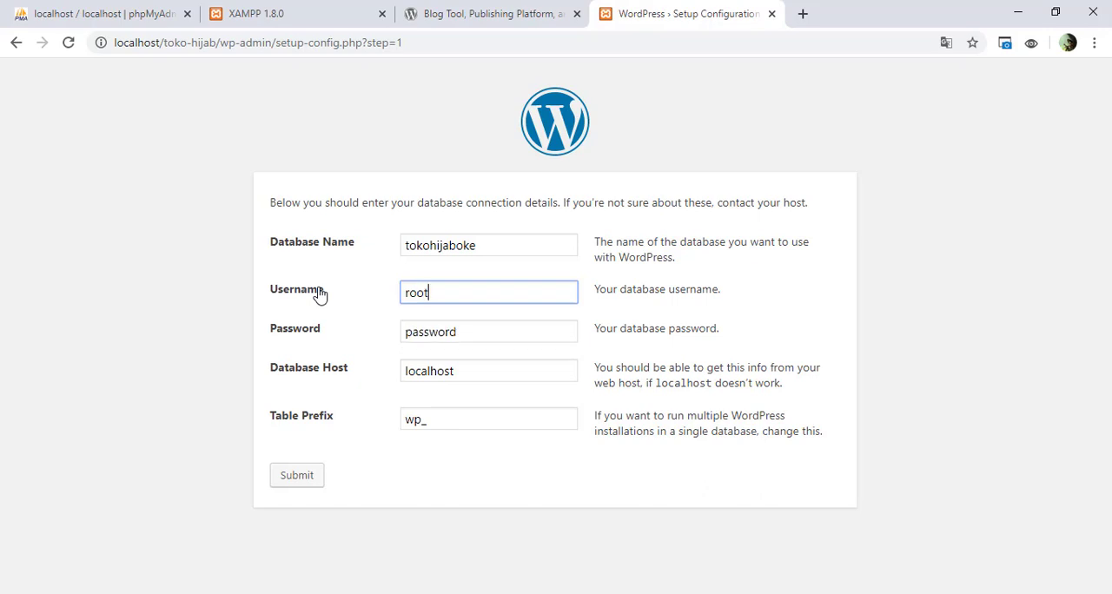
double_click(494, 341)
key(BackSpace)
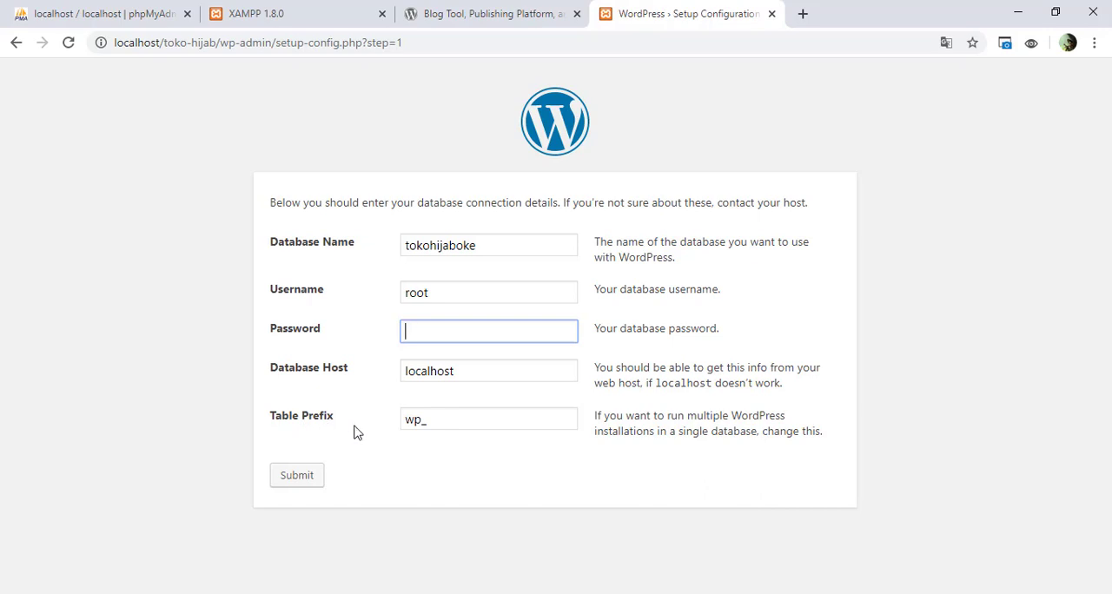
click(471, 420)
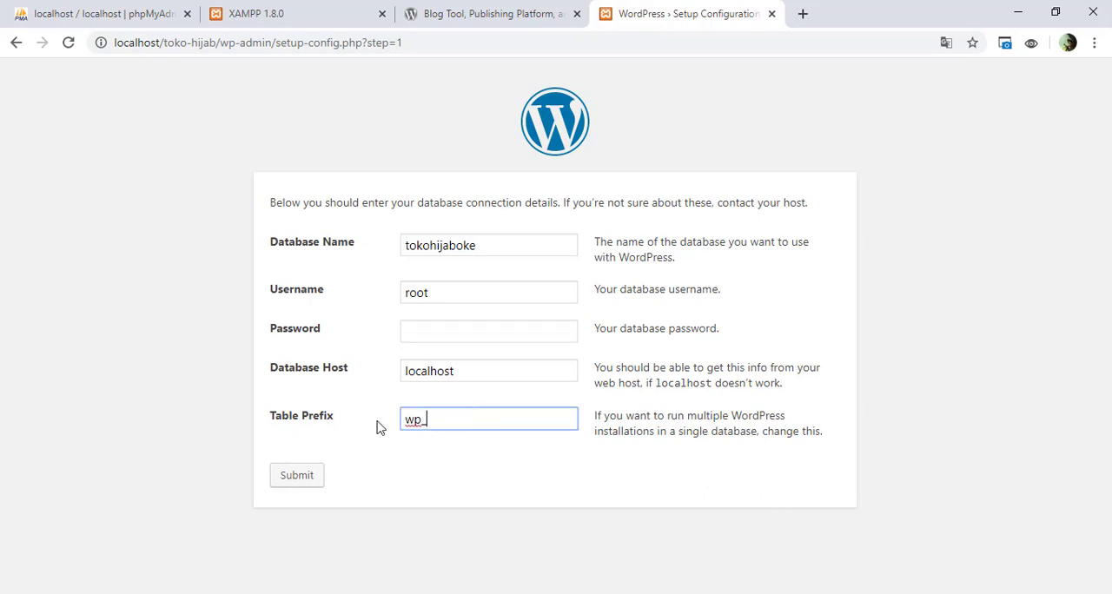
key(ctrl+a)
click(452, 420)
drag(423, 420, 377, 425)
text(to)
key(BackSpace)
key(BackSpace)
text(wp)
Step: Submit the database connection details and run the WordPress installation
click(283, 484)
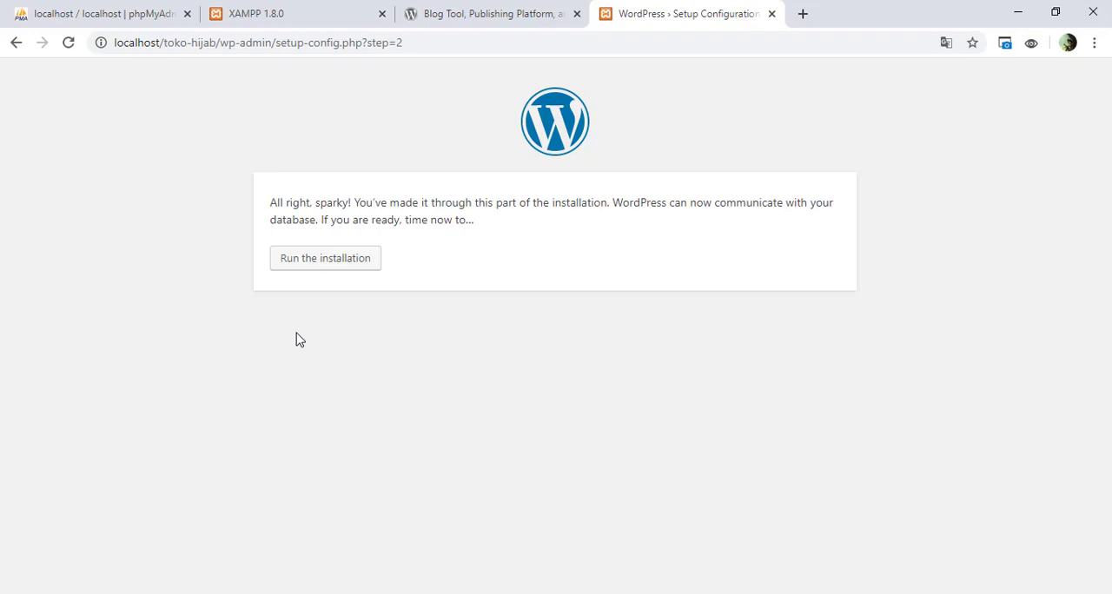
click(324, 266)
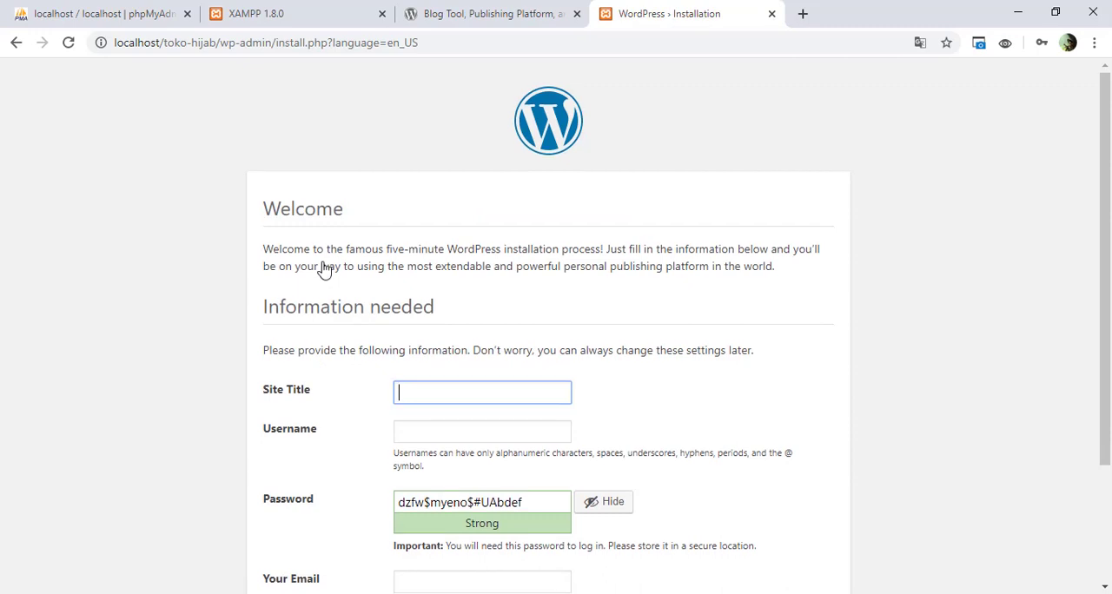
Step: Enter Toko Hijab Terlengkap as the site title in the WordPress installation form
scroll(322, 278, down, 1)
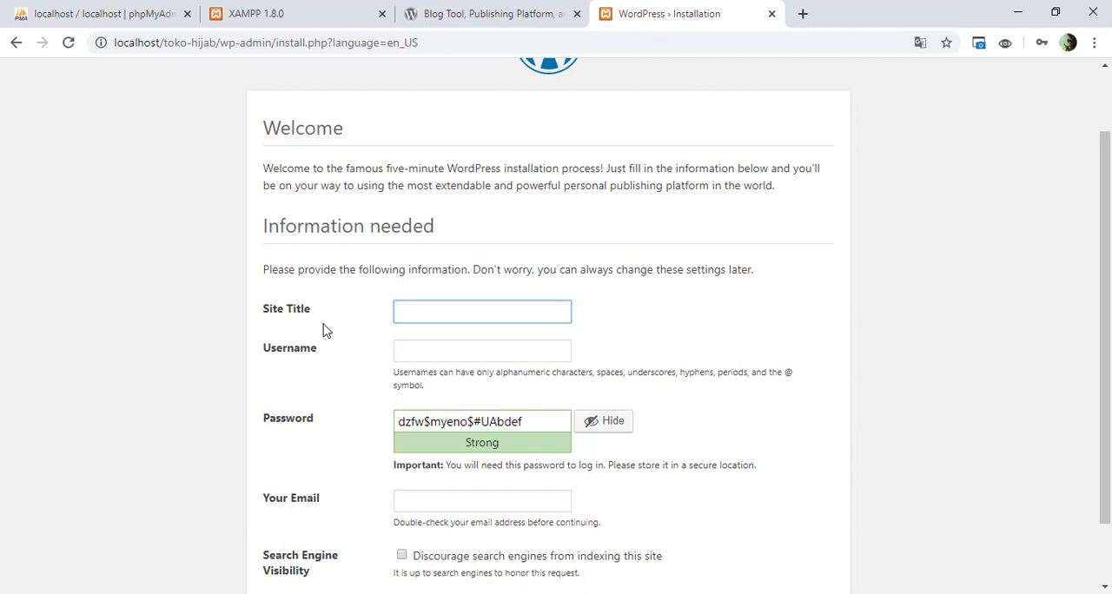
text(T)
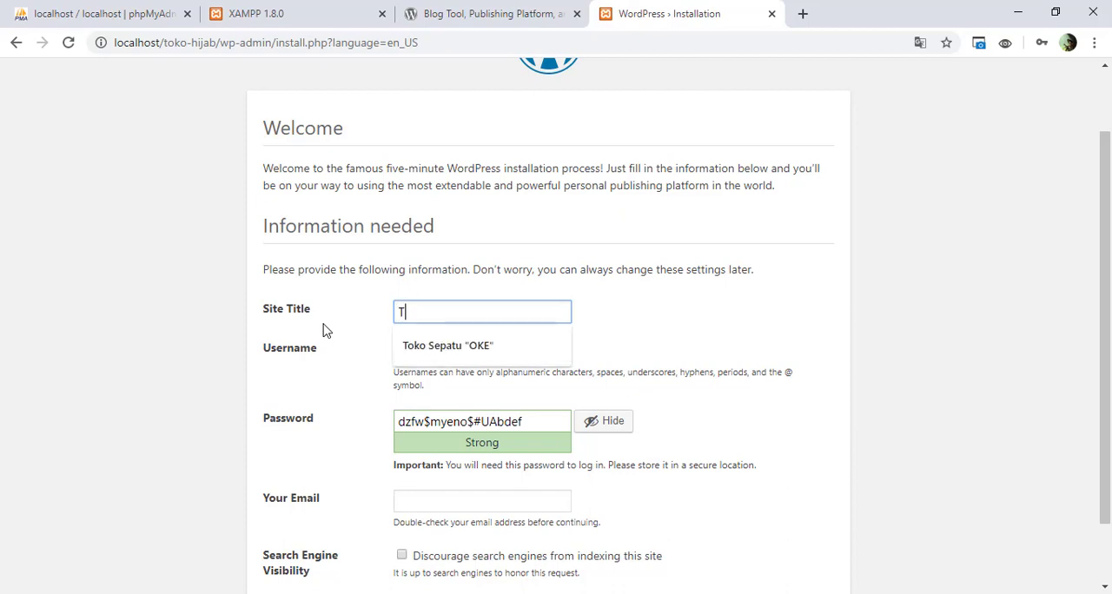
text(oko Hijab)
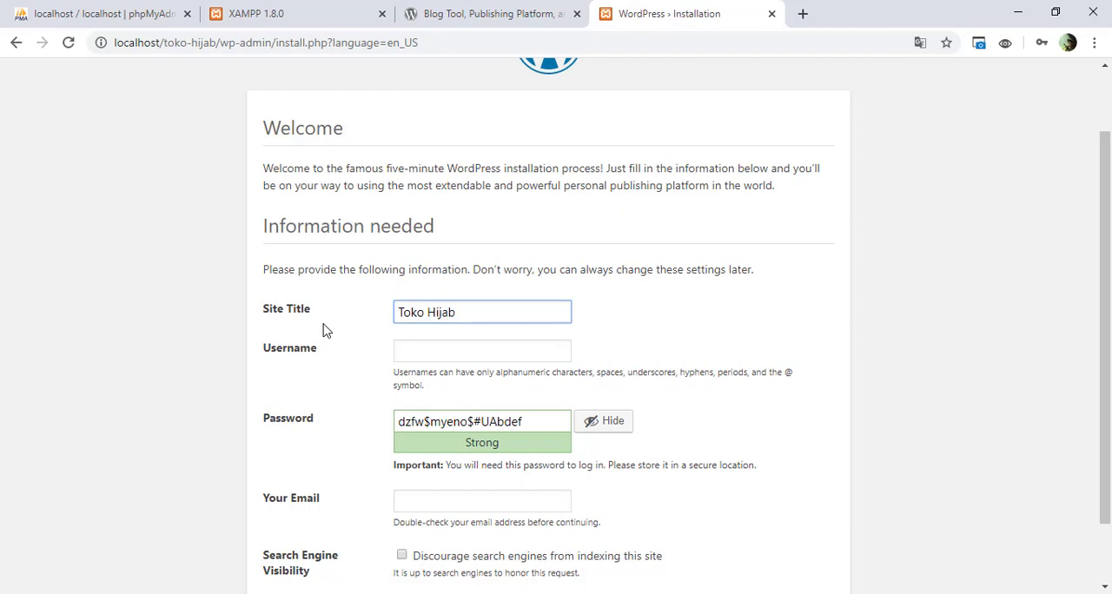
text( Terlengkap)
Step: Set the WordPress administrator username to admin
click(443, 350)
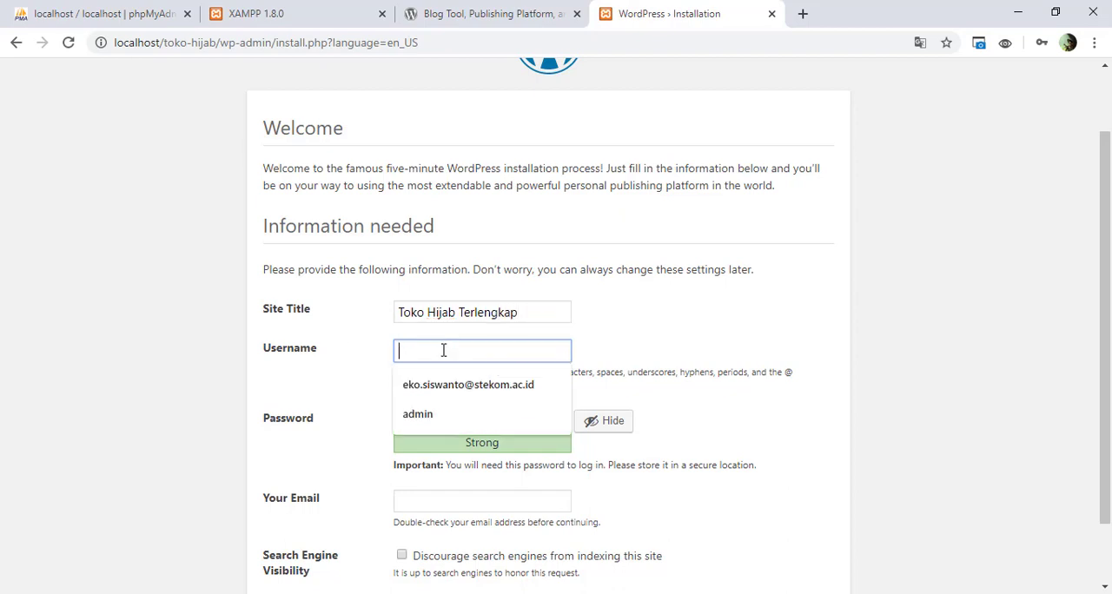
click(364, 359)
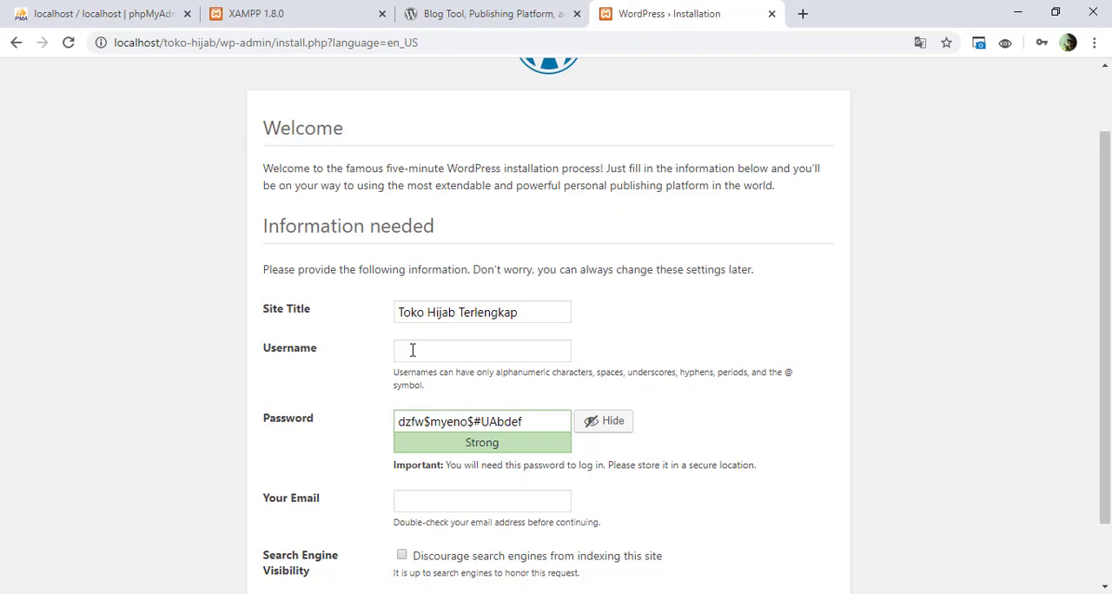
click(413, 350)
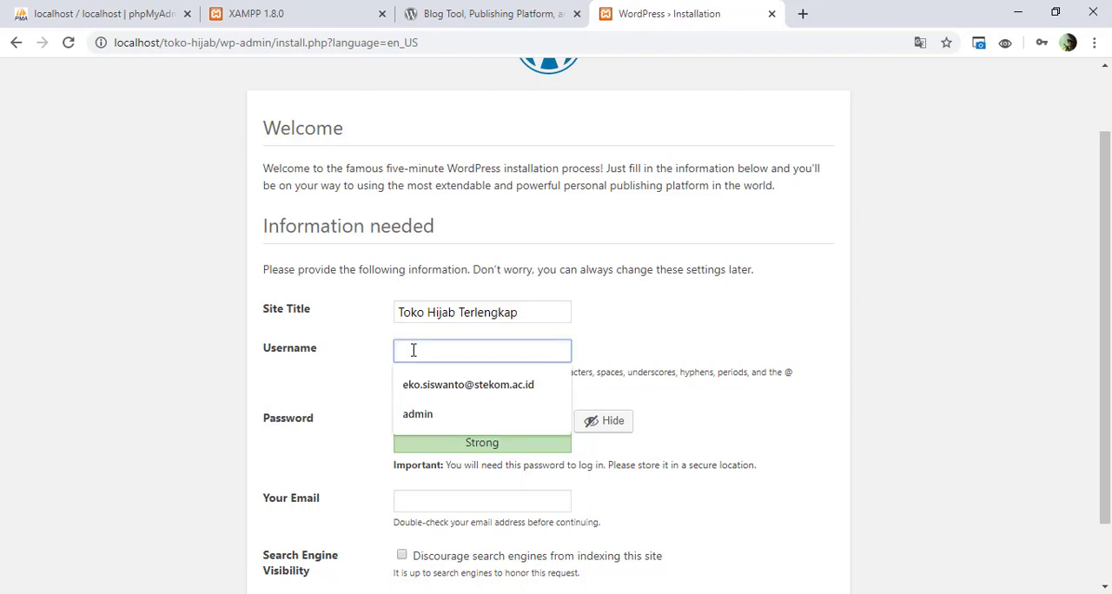
text(admin)
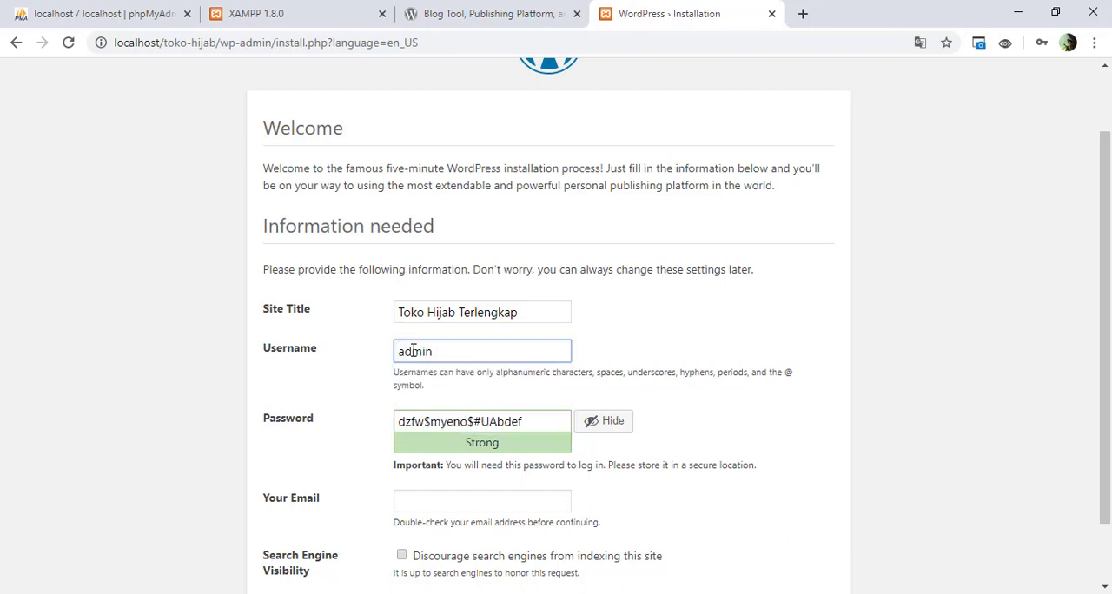
Step: Replace the suggested administrator password with the chosen account password and confirm the use of a weak password
drag(557, 422, 389, 429)
text(admin)
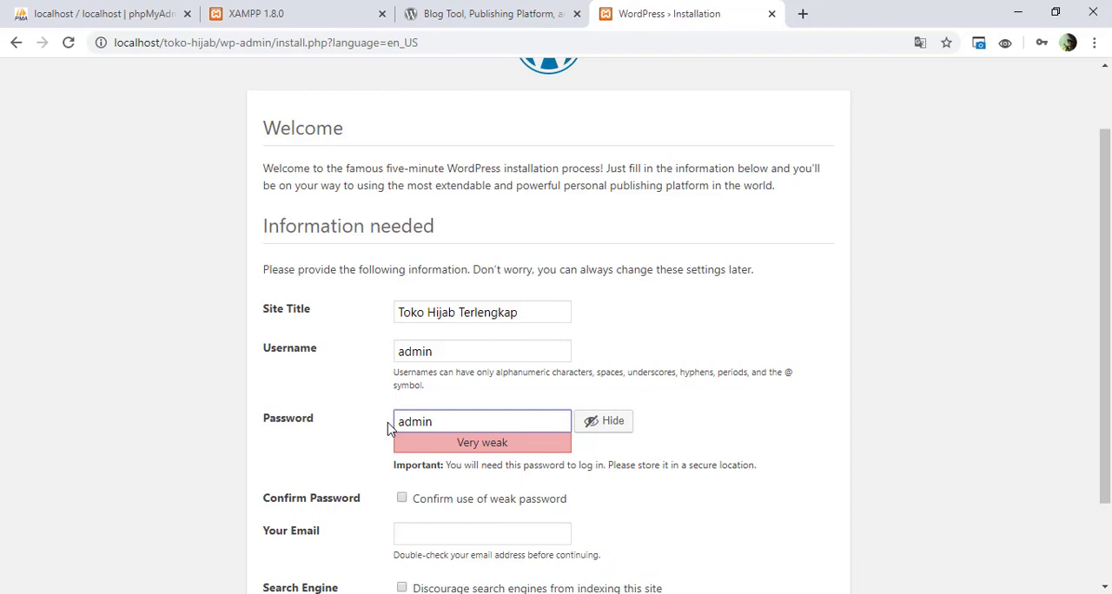
scroll(389, 428, down, 1)
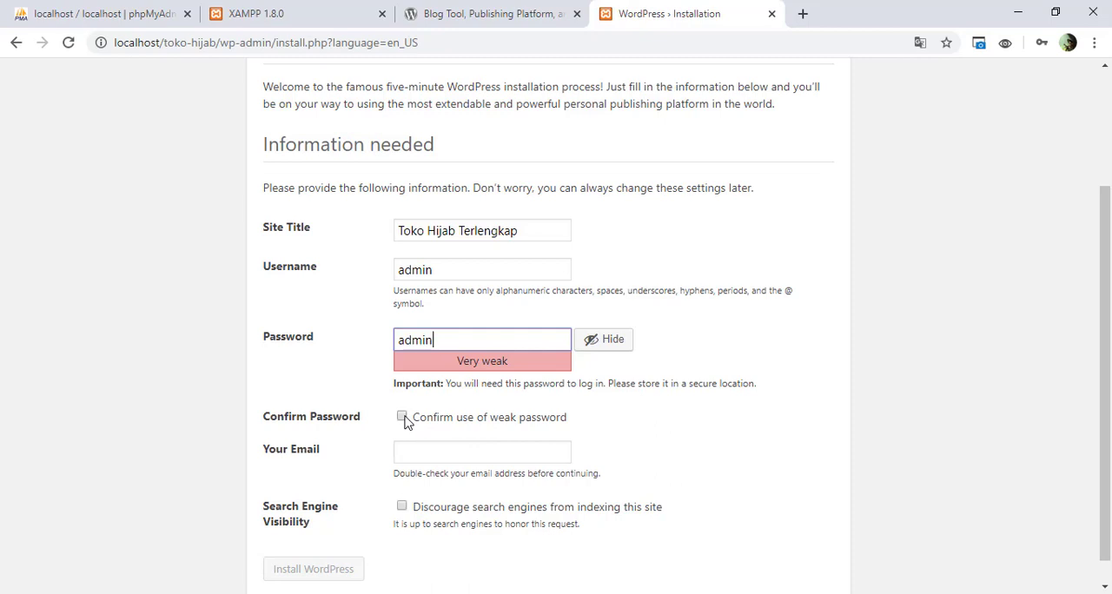
click(402, 418)
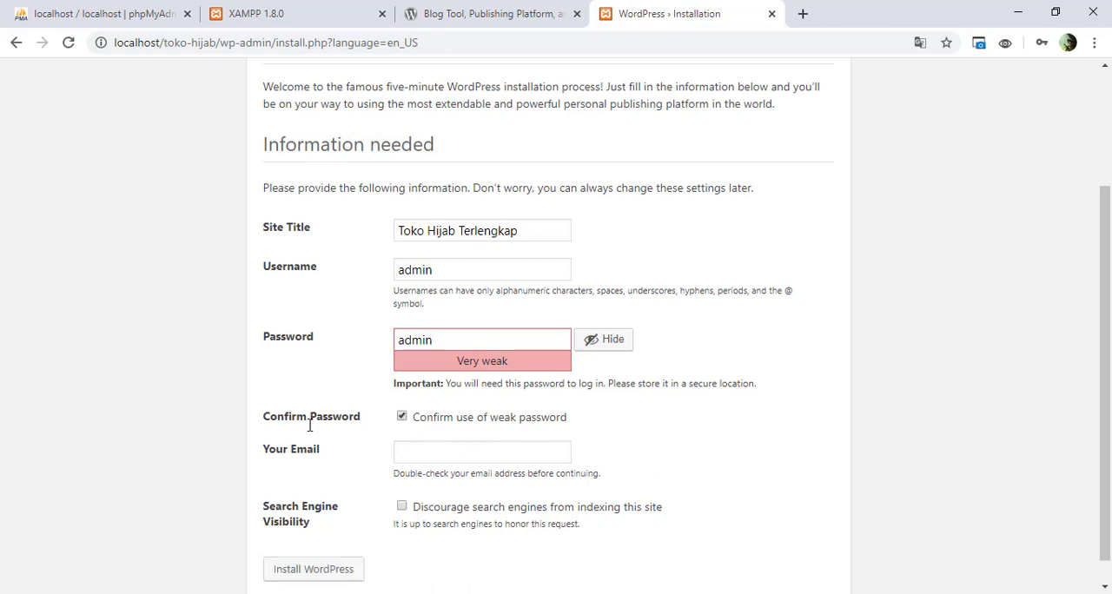
Step: Fill in the site administrator's e-mail address in the installation form
scroll(353, 443, down, 1)
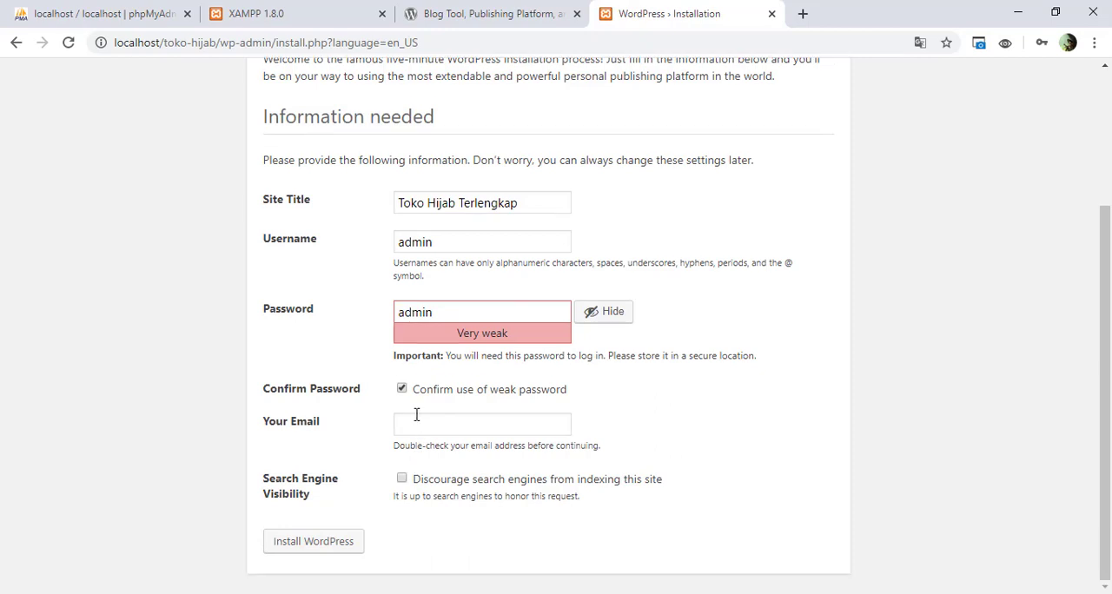
click(413, 423)
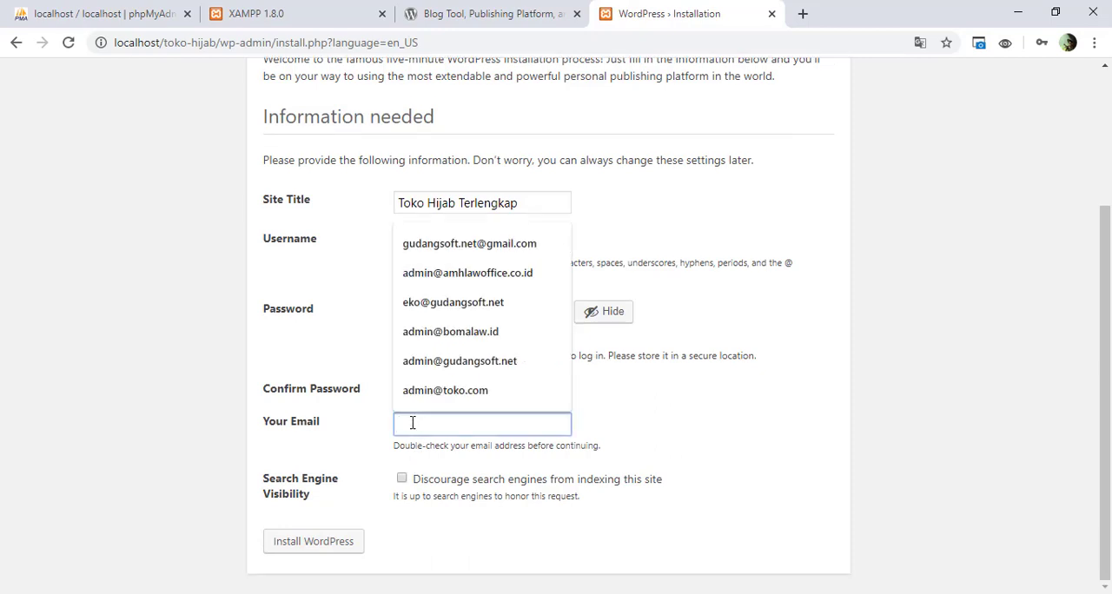
click(435, 334)
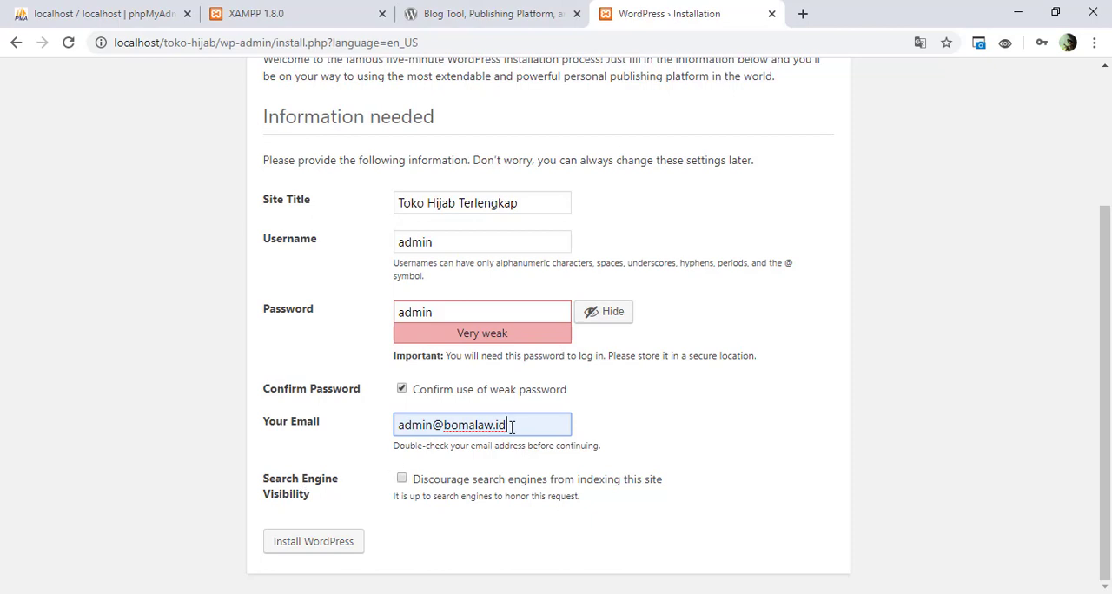
drag(512, 426, 443, 429)
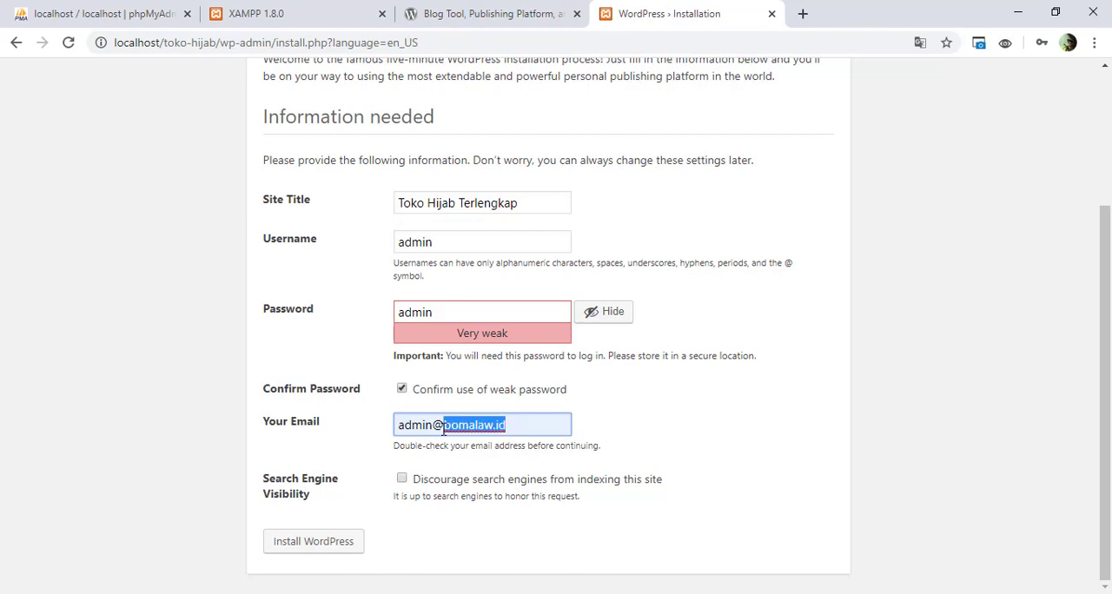
text(toko)
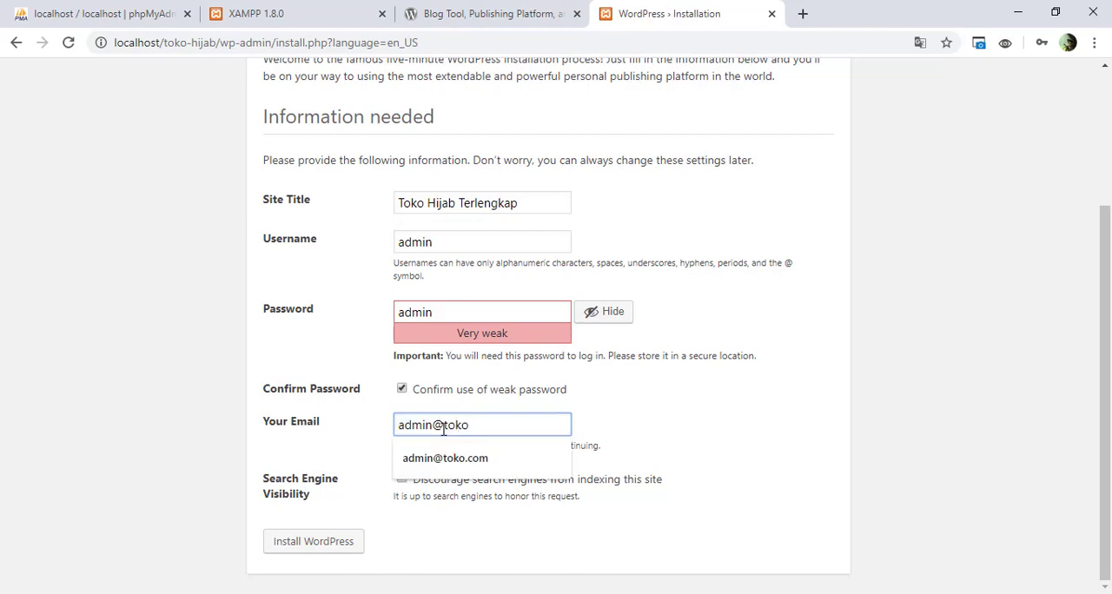
text(h)
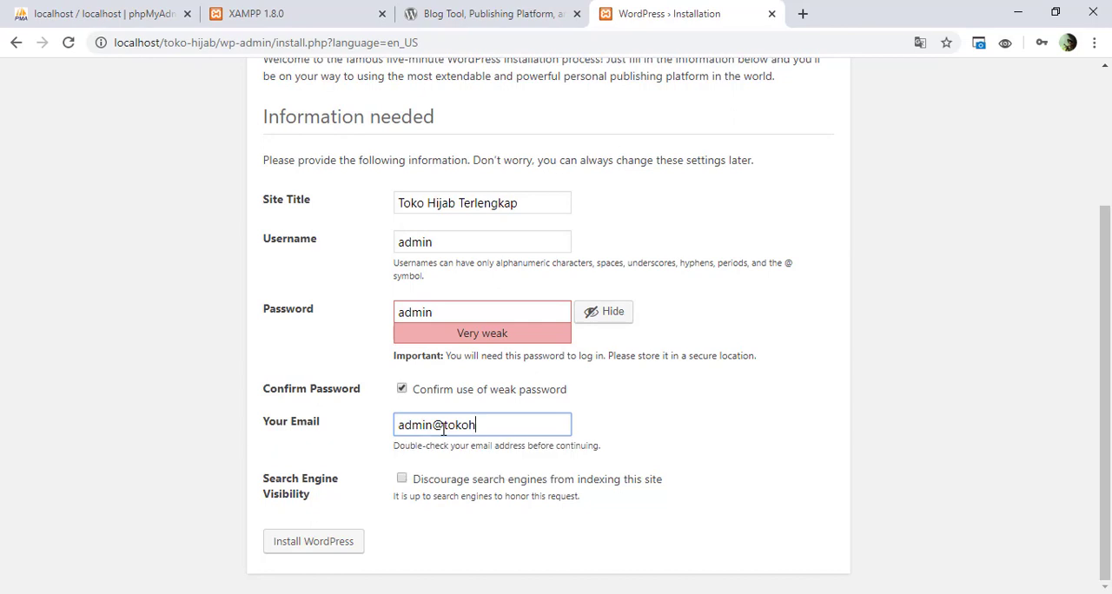
text(i)
text(jsb)
text(.com)
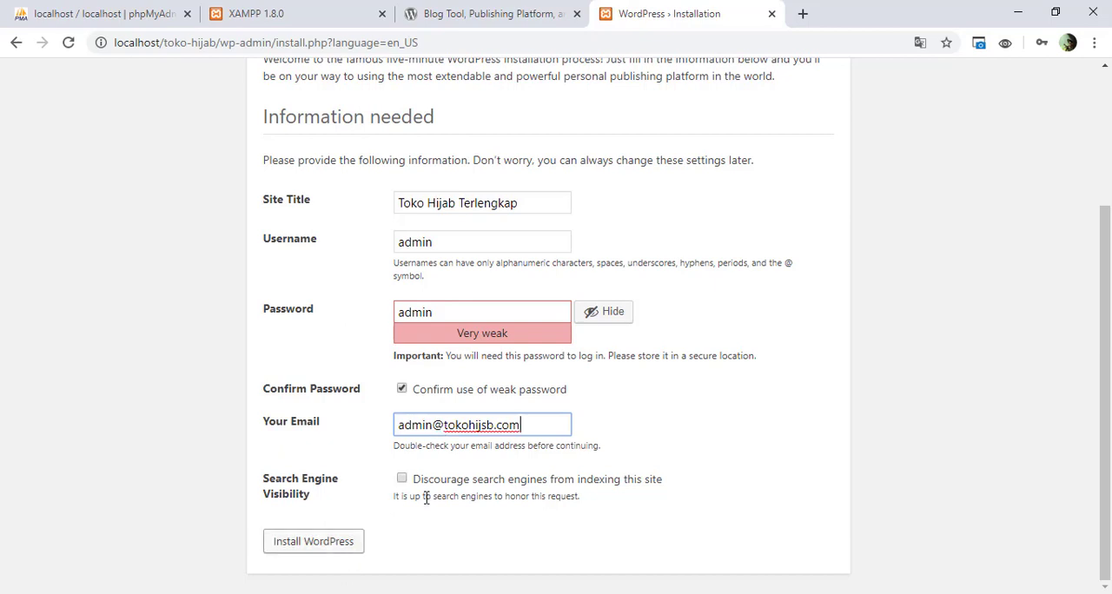
click(489, 432)
key(BackSpace)
text(a)
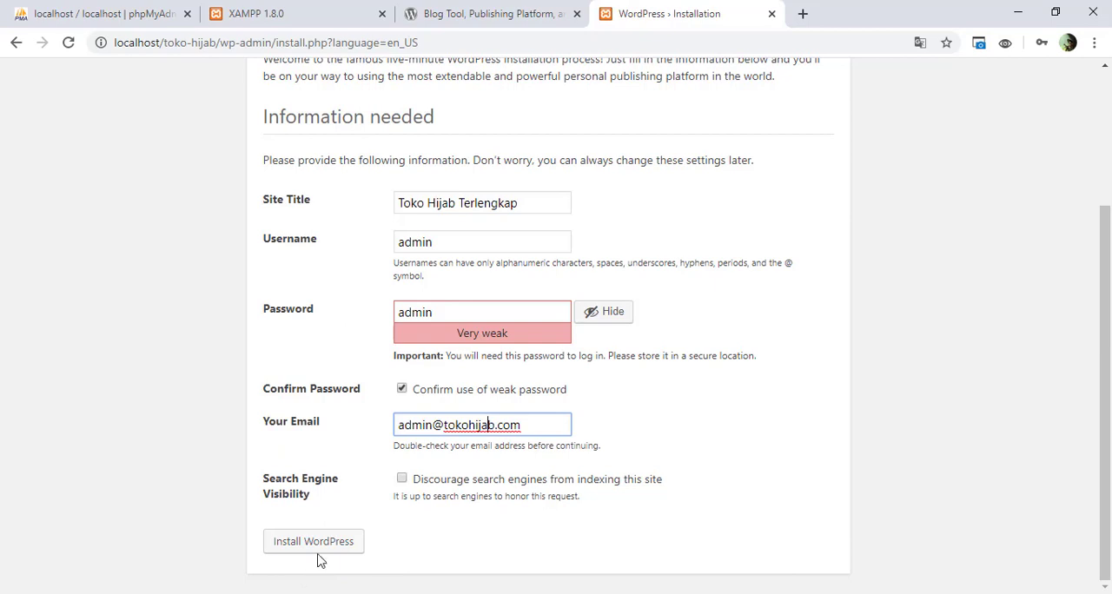
Step: Install WordPress with the entered site information and dismiss the browser's offer to update the saved password
scroll(318, 560, up, 1)
scroll(318, 558, down, 1)
click(323, 546)
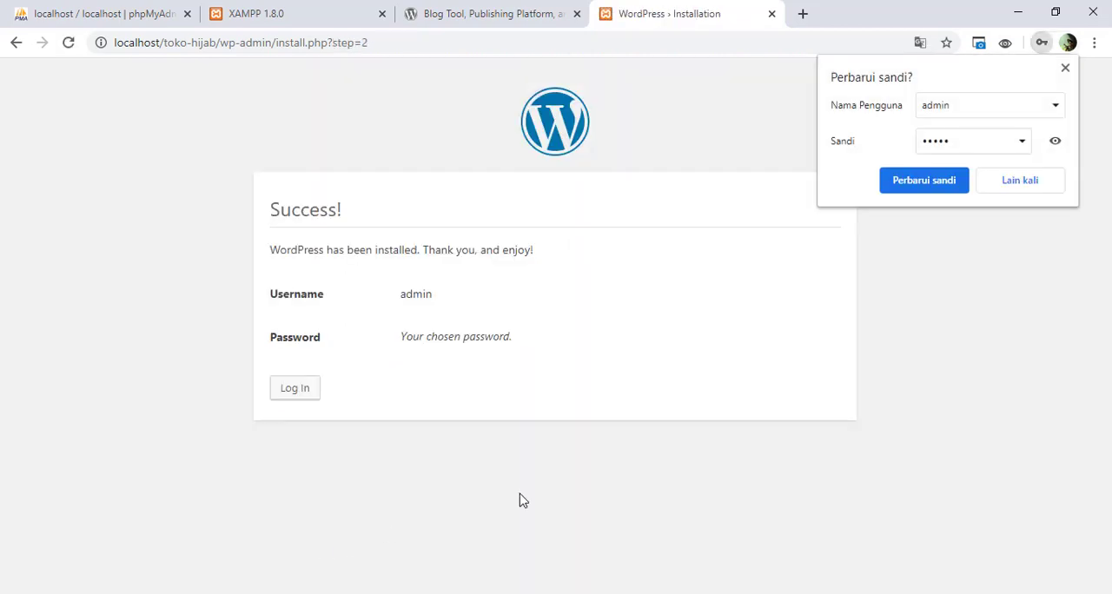
click(1065, 68)
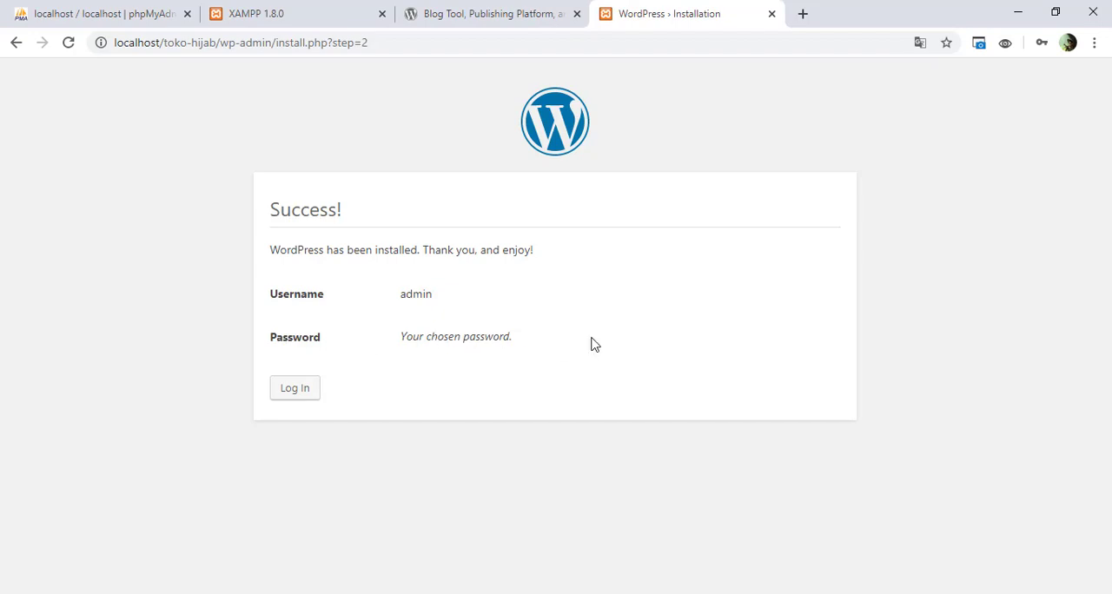
Step: Open the installed site at localhost/toko-hijab in a new browser tab and look through its front page
click(804, 15)
text(lo)
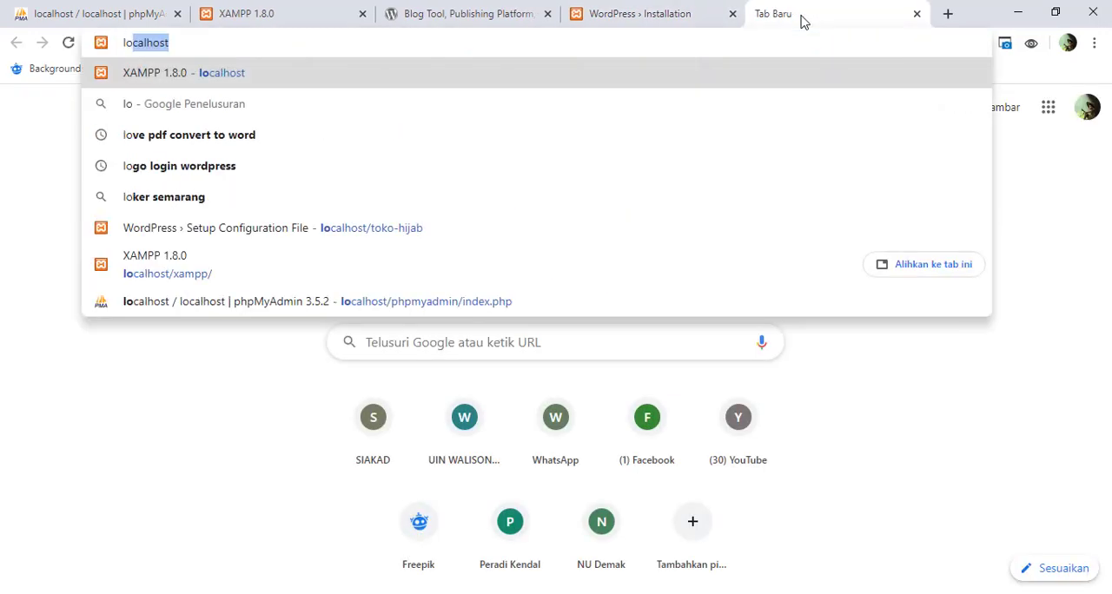
text(calhost/)
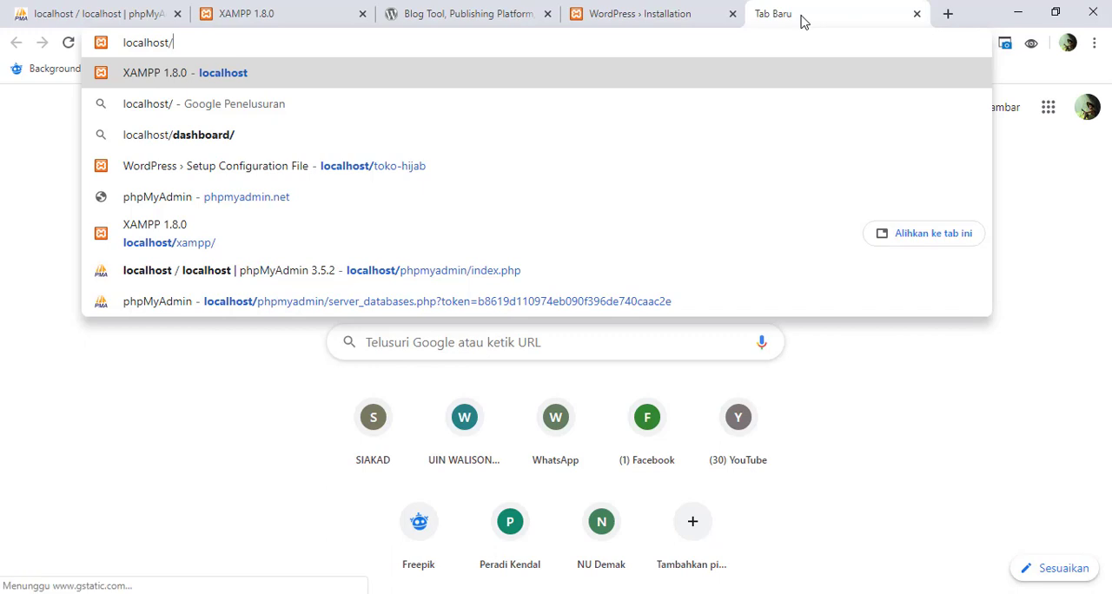
key(Down)
key(Down)
key(Down)
key(Return)
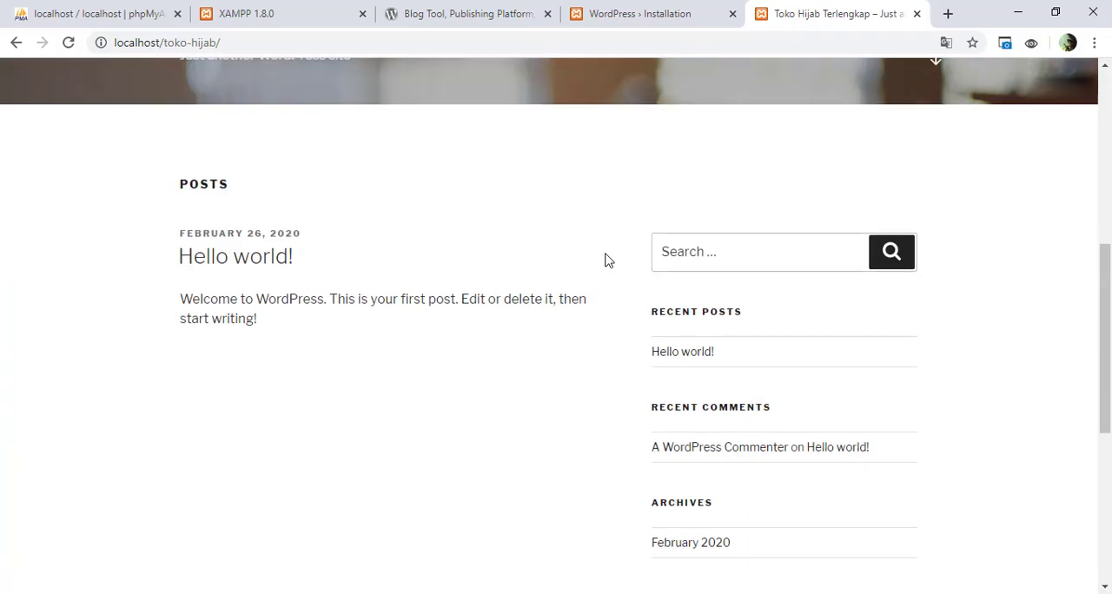
scroll(609, 261, down, 10)
scroll(607, 261, up, 10)
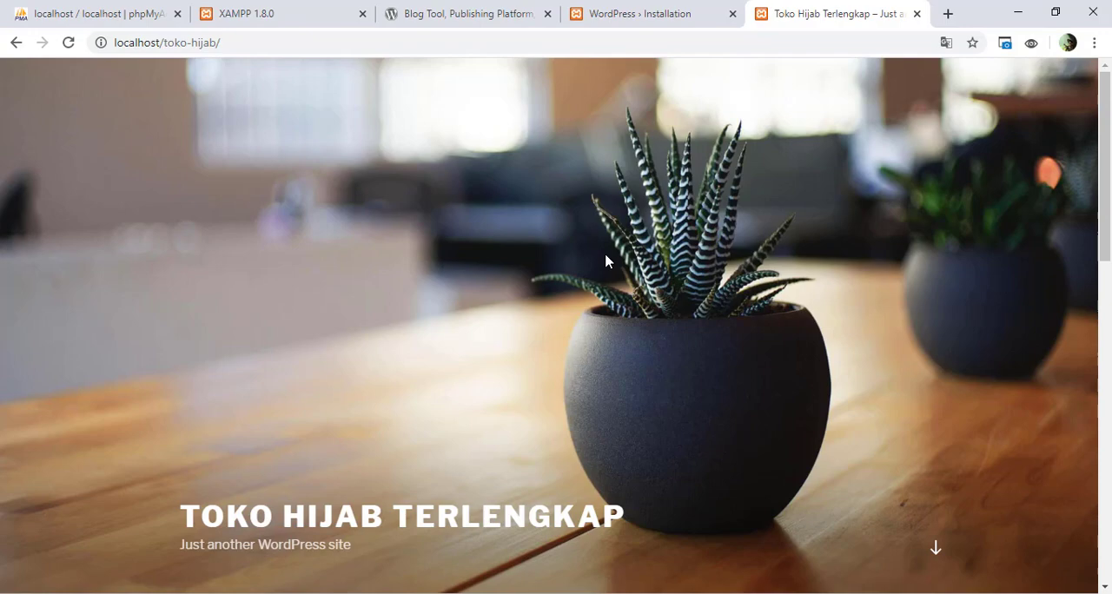
scroll(607, 260, down, 10)
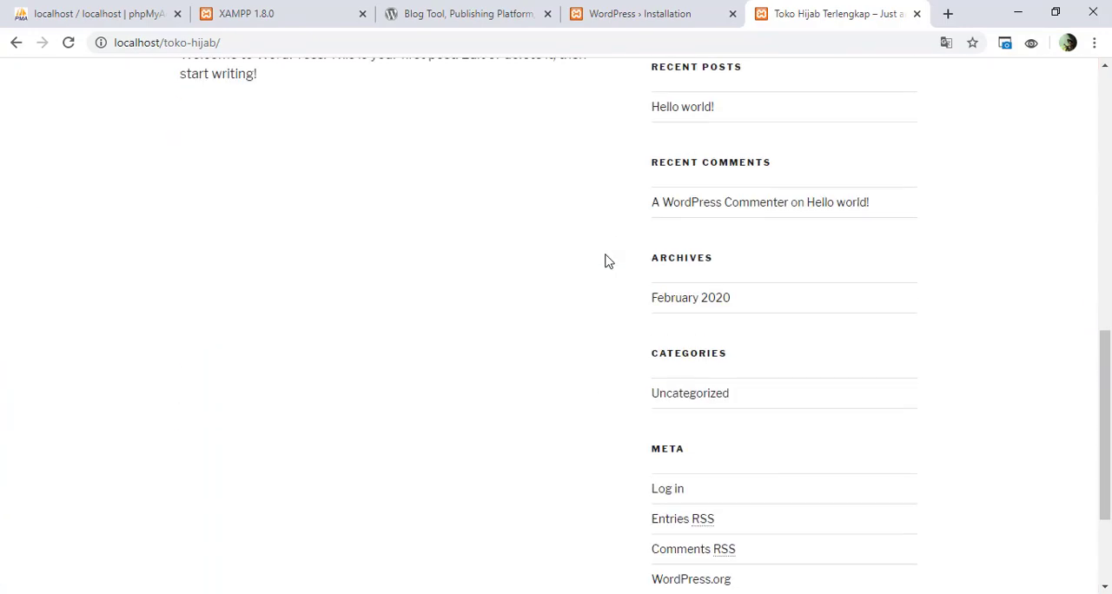
scroll(607, 261, up, 10)
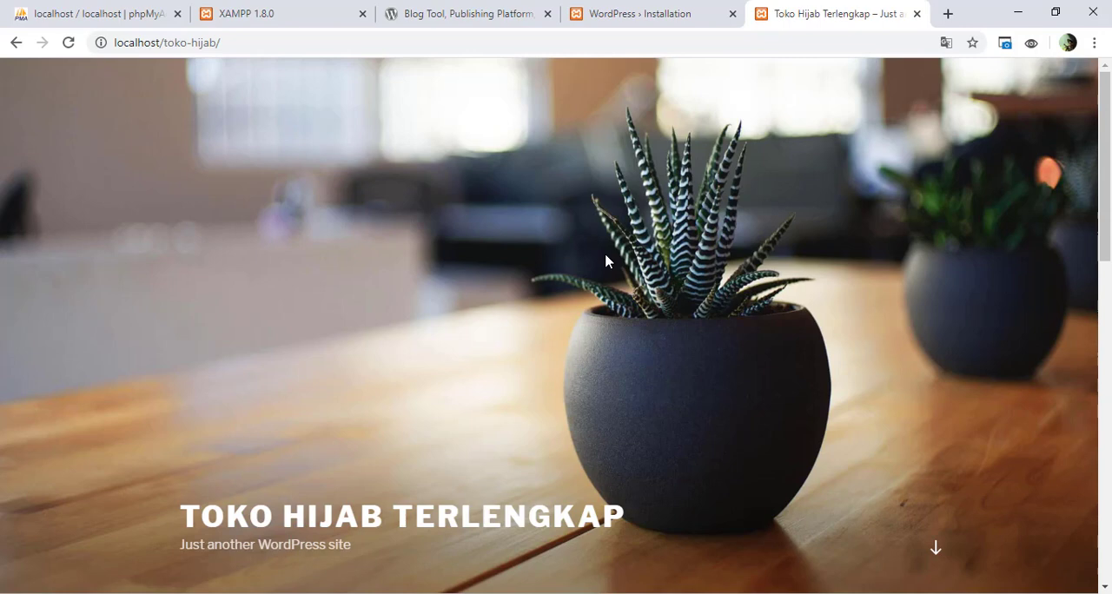
click(251, 43)
key(ctrl+c)
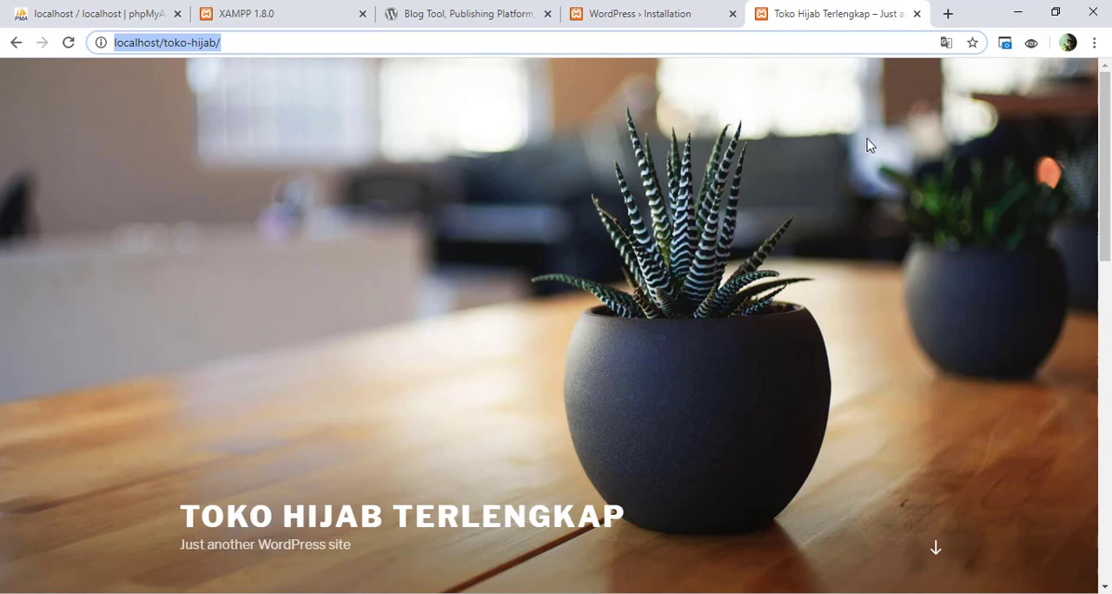
click(948, 14)
key(ctrl+v)
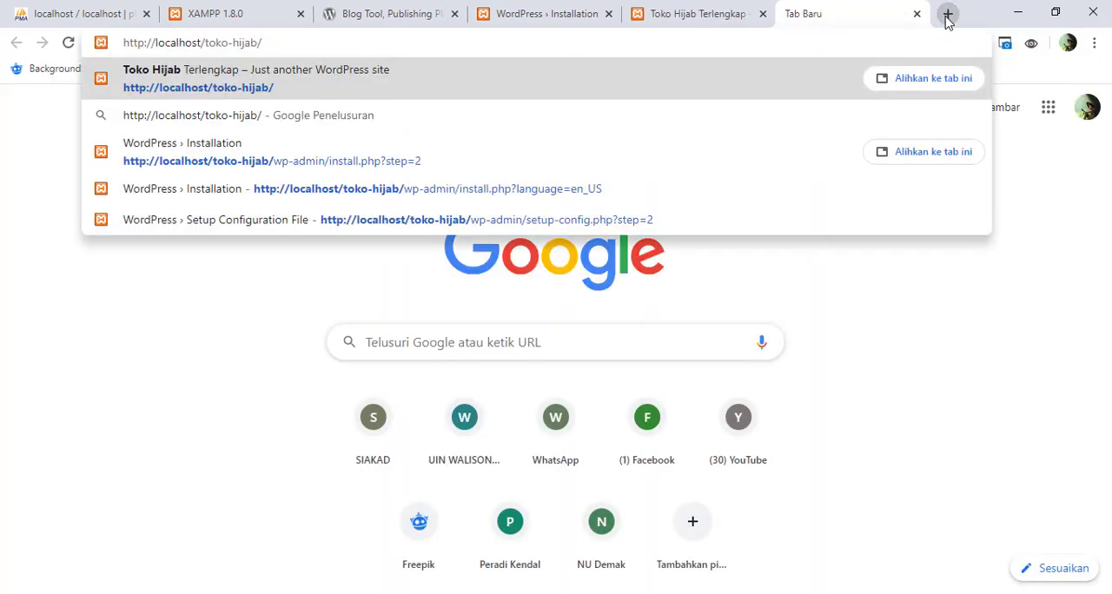
text(wp-admin)
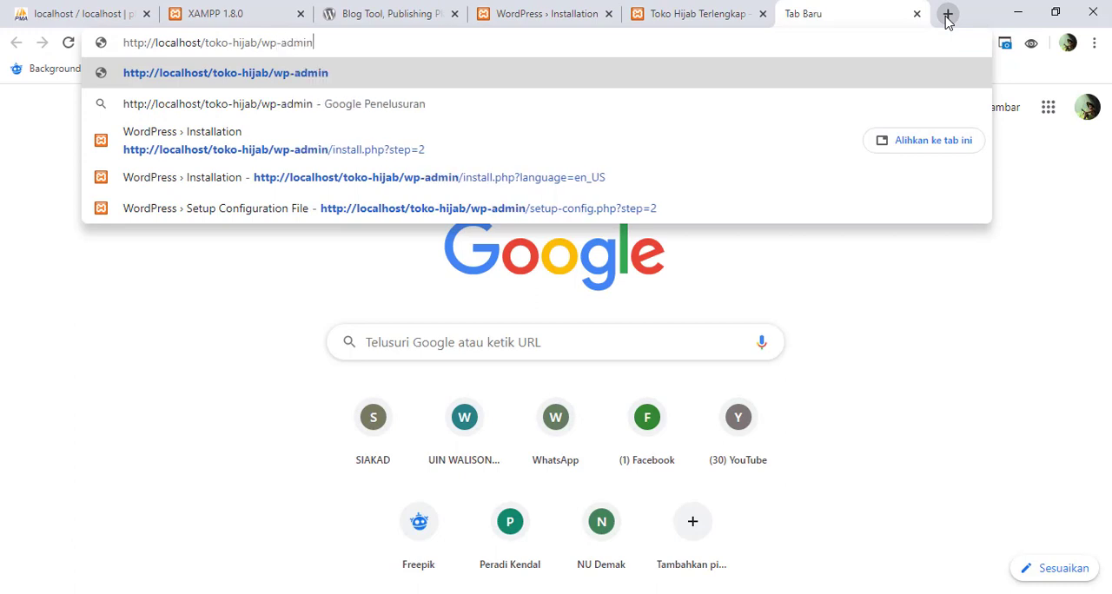
key(Return)
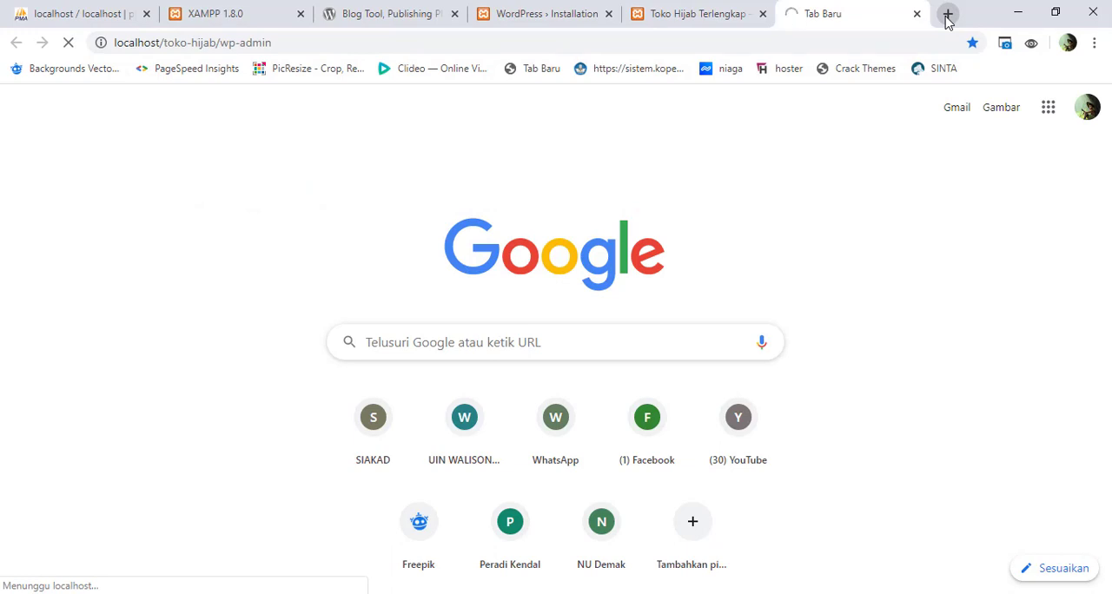
Step: Close the WordPress installation page and return to the site's login page
click(549, 14)
click(609, 14)
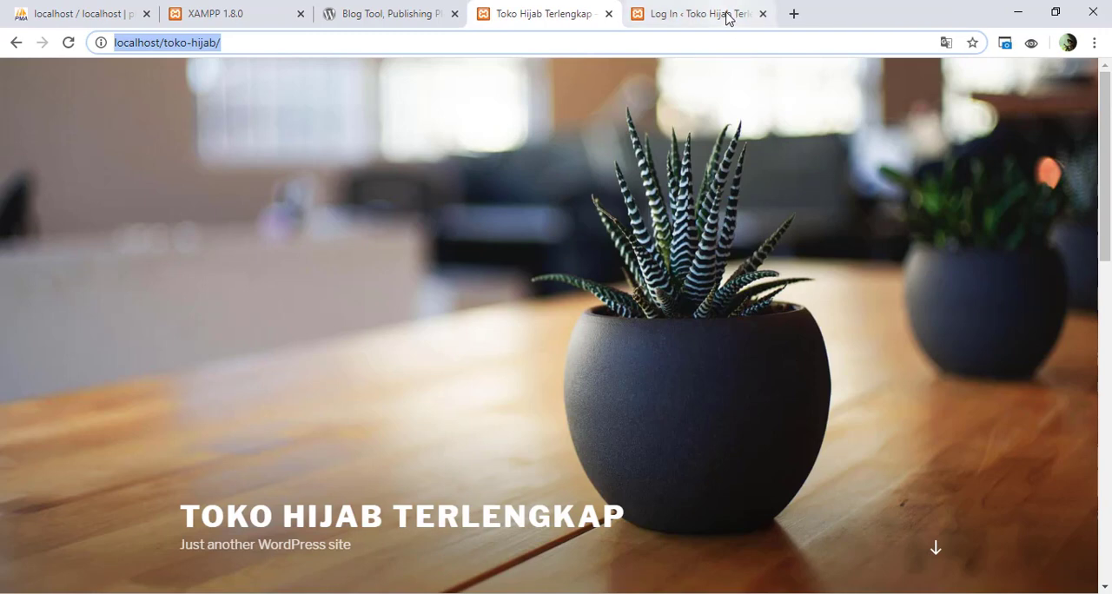
click(727, 14)
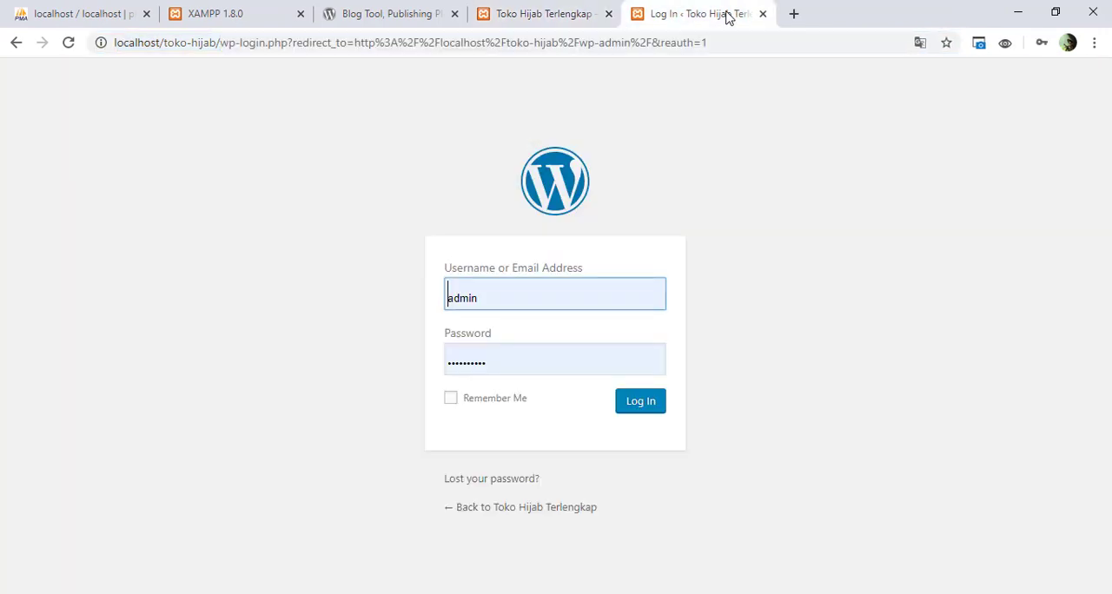
Step: Replace the prefilled password with the administrator account password, log in as admin, and dismiss the browser's offer to update the saved password
click(516, 363)
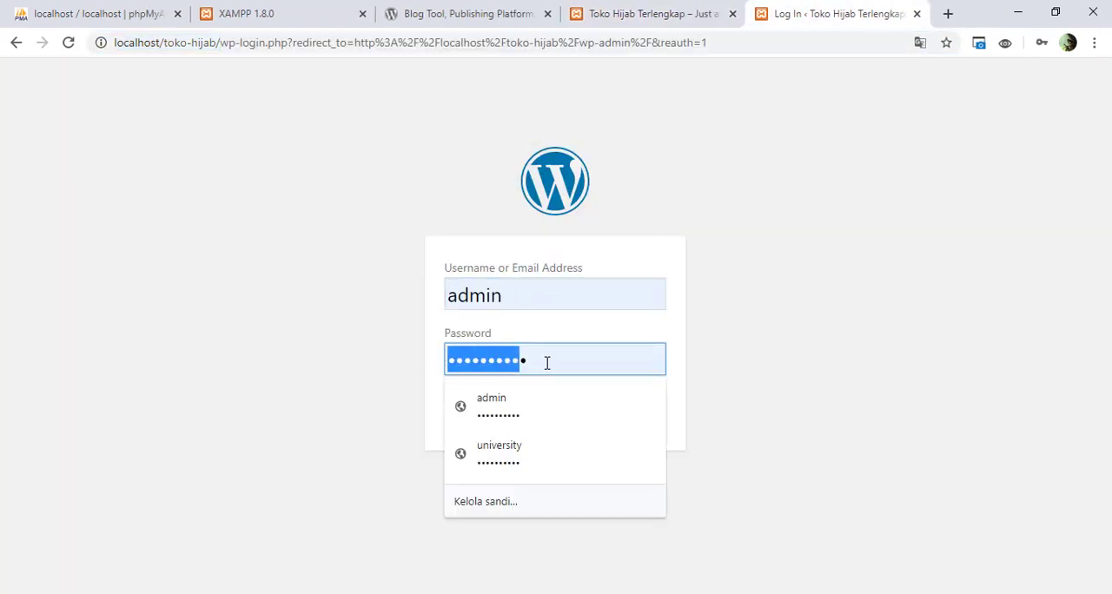
drag(545, 363, 370, 365)
text(admin)
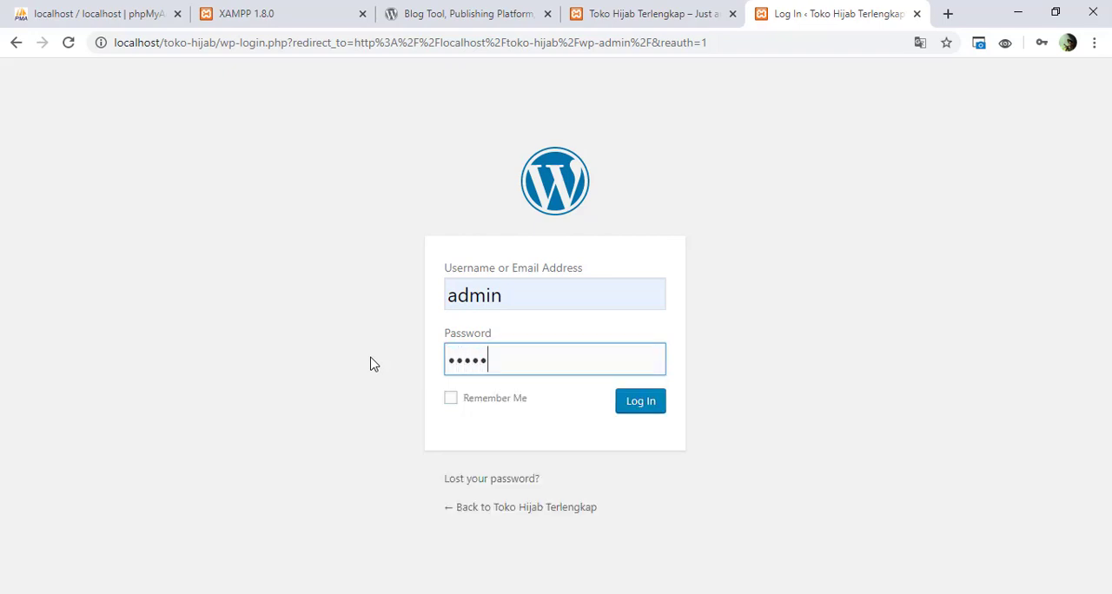
key(Return)
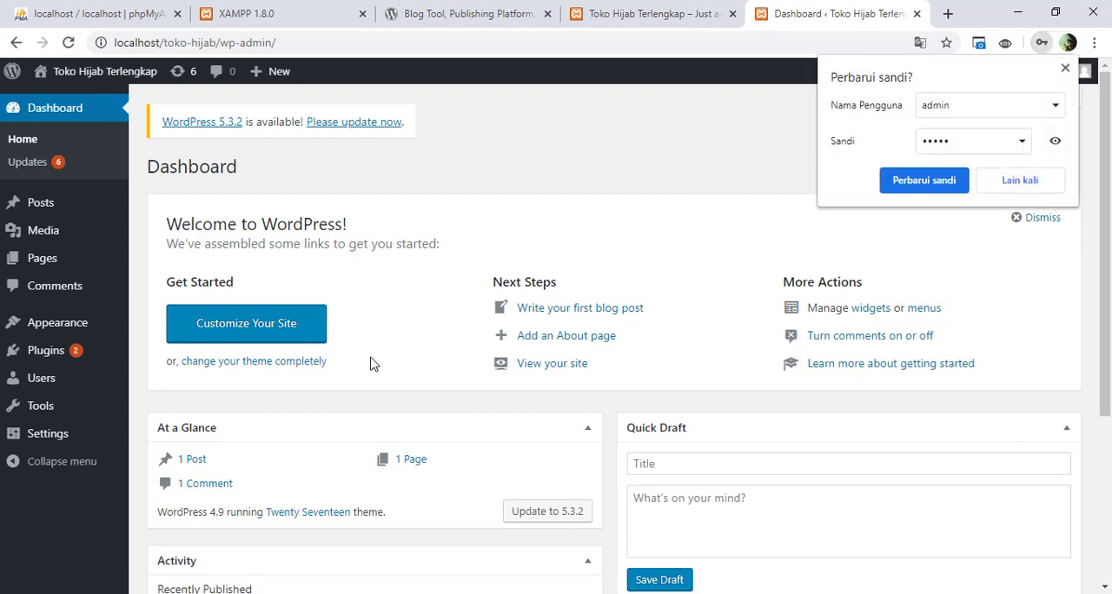
click(1065, 68)
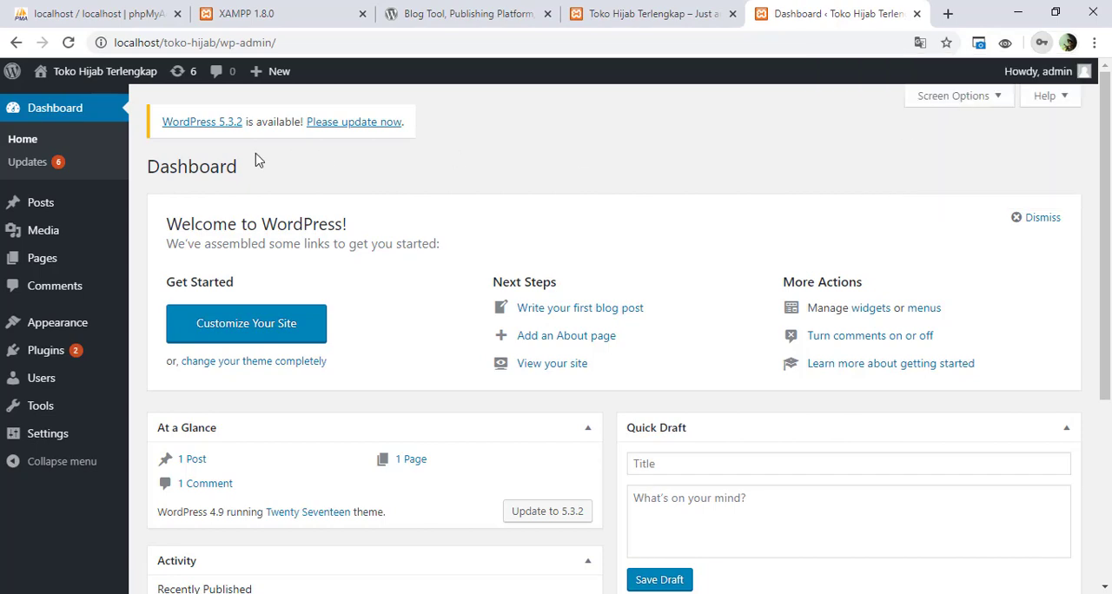